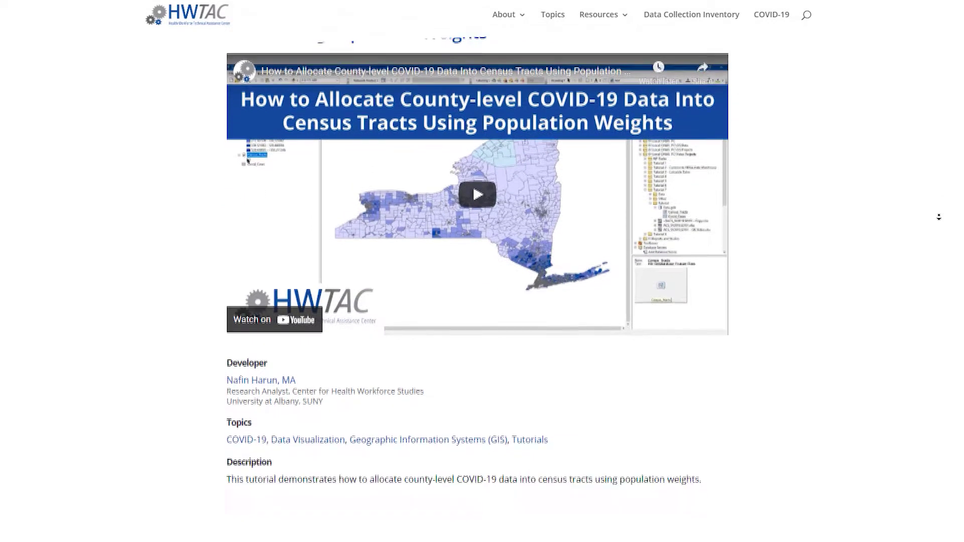
pyautogui.scroll(-2, 939, 217)
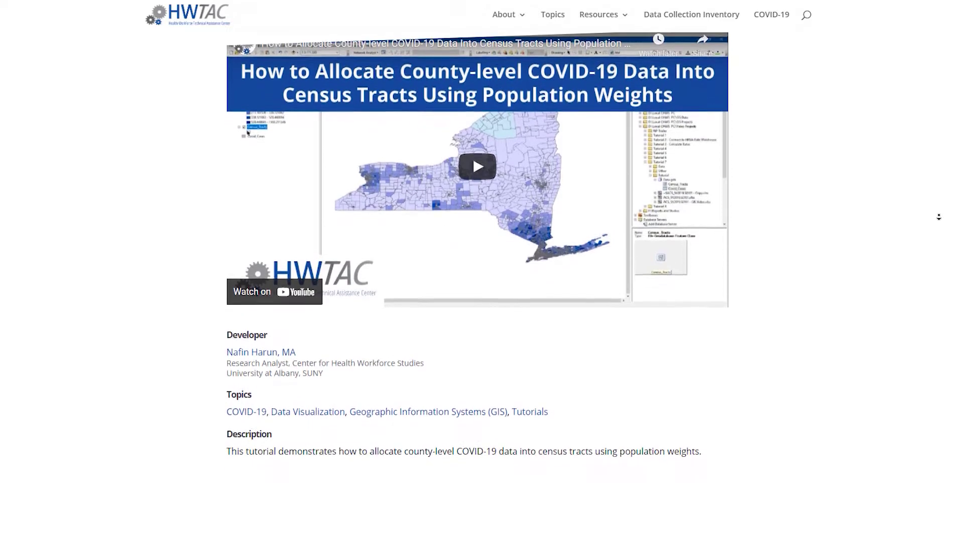
pyautogui.scroll(-2, 939, 217)
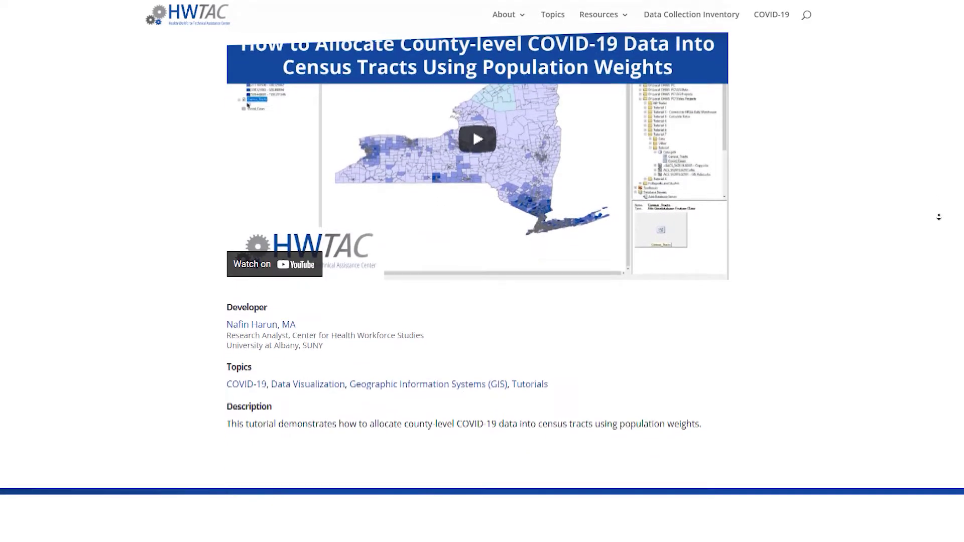
pyautogui.scroll(-2, 939, 217)
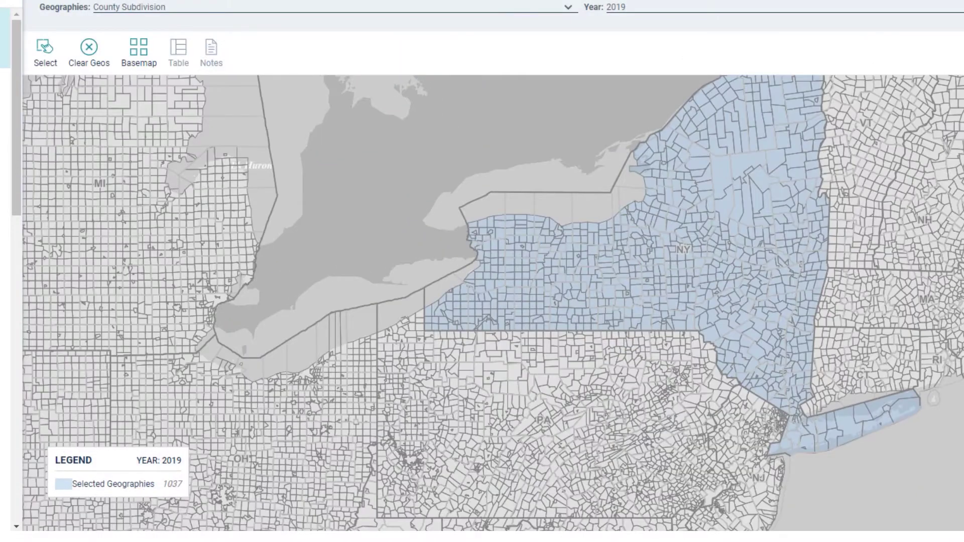
# Step: Examine the selected New York county subdivisions around Steuben and Schuyler counties on the 2019 map
pyautogui.scroll(1, 587, 304)
pyautogui.scroll(1, 587, 304)
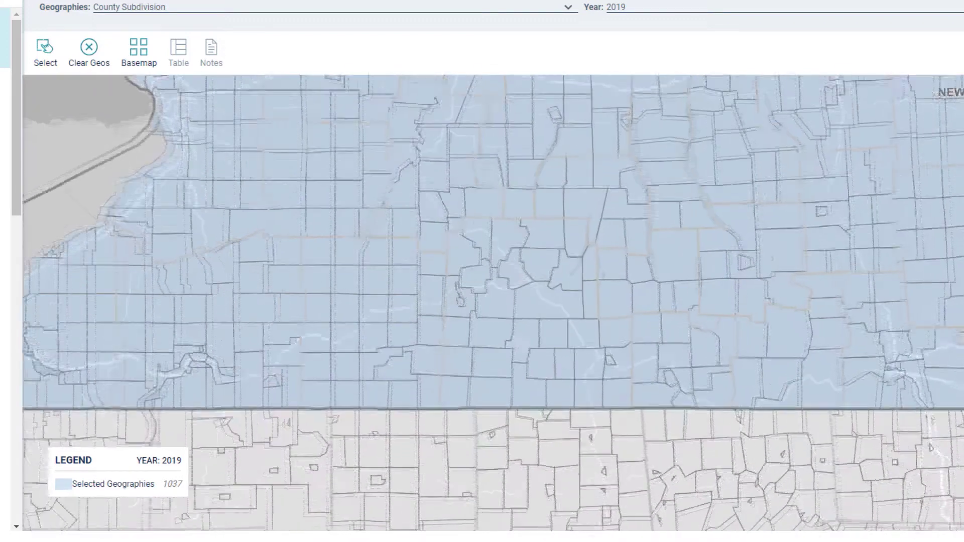
pyautogui.scroll(1, 587, 303)
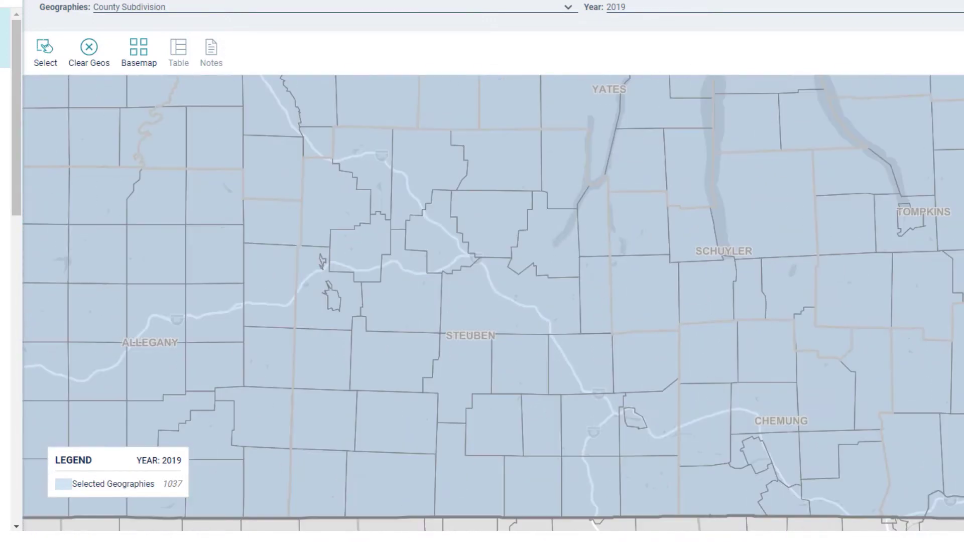
pyautogui.scroll(1, 588, 304)
pyautogui.moveTo(866, 249); pyautogui.dragTo(673, 297)
pyautogui.scroll(1, 586, 303)
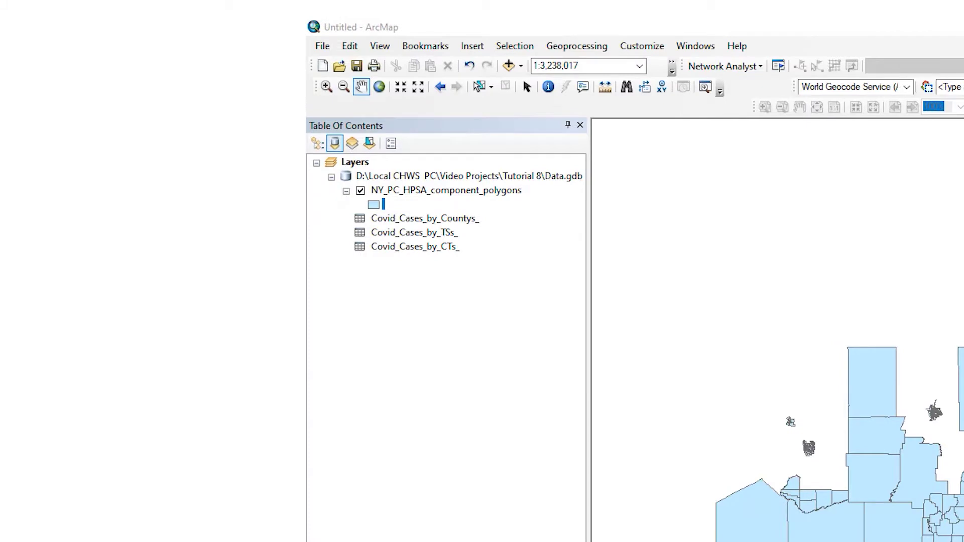
# Step: Open the attribute table of NY_PC_HPSA_component_polygons, highlight the City of Syracuse records, and clear the selection
pyautogui.rightClick(415, 190)
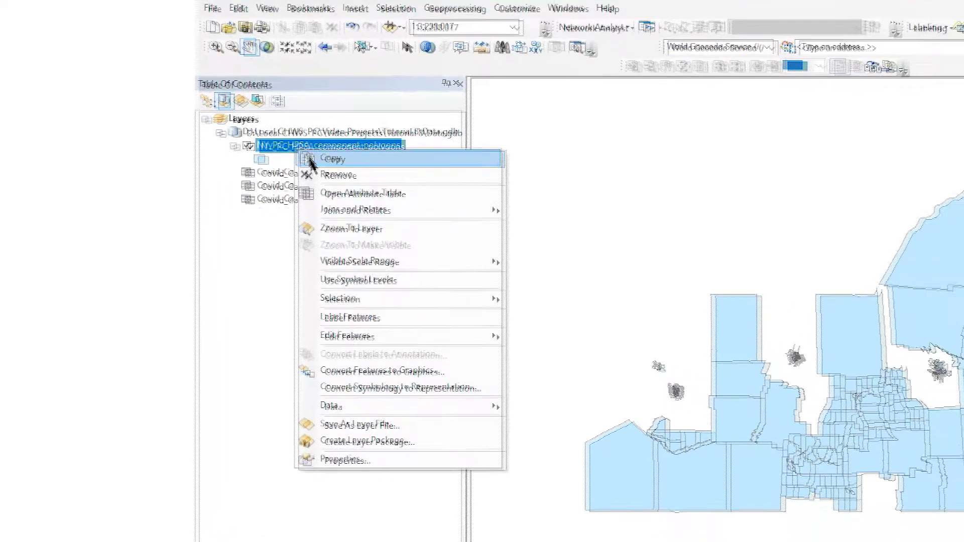
pyautogui.click(235, 153)
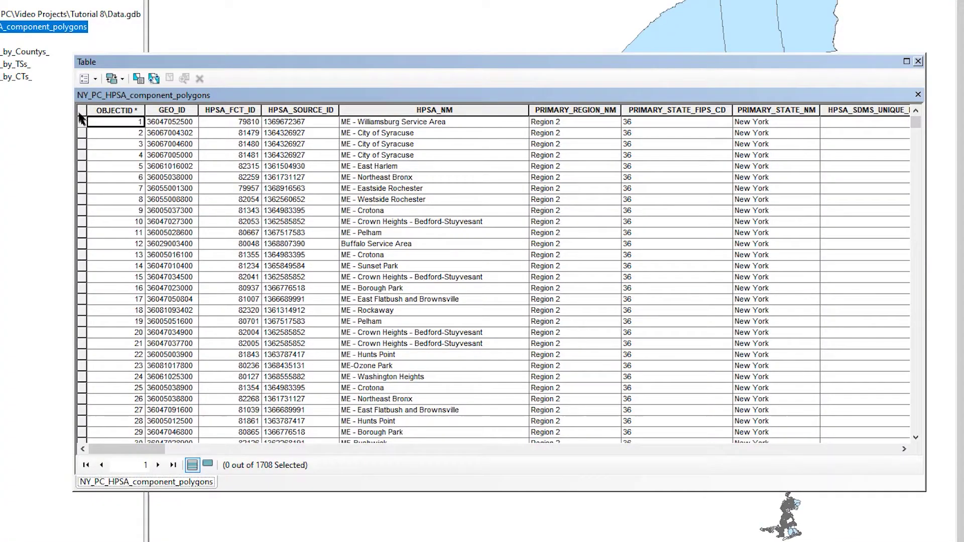
pyautogui.click(83, 123)
pyautogui.click(82, 134)
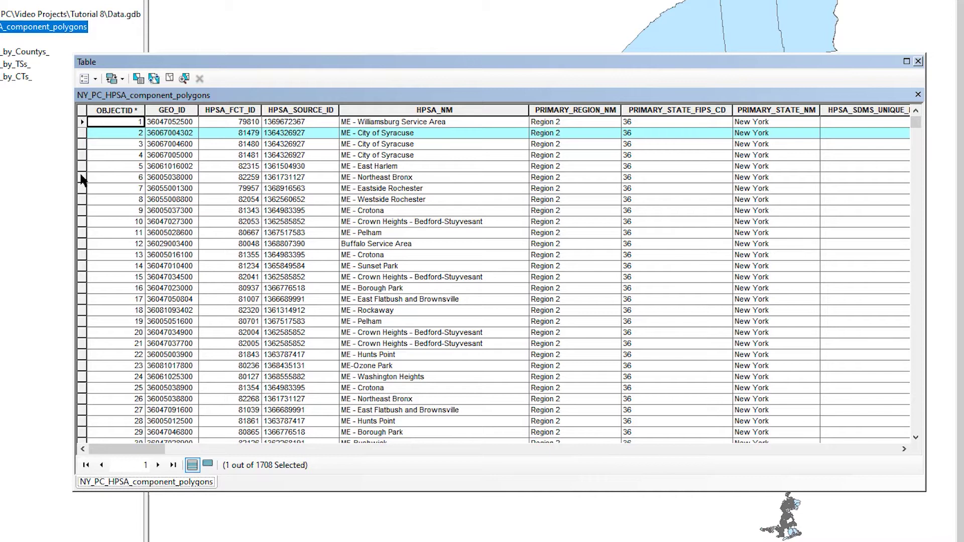
pyautogui.keyDown('shift'); pyautogui.click(83, 153); pyautogui.keyUp('shift')
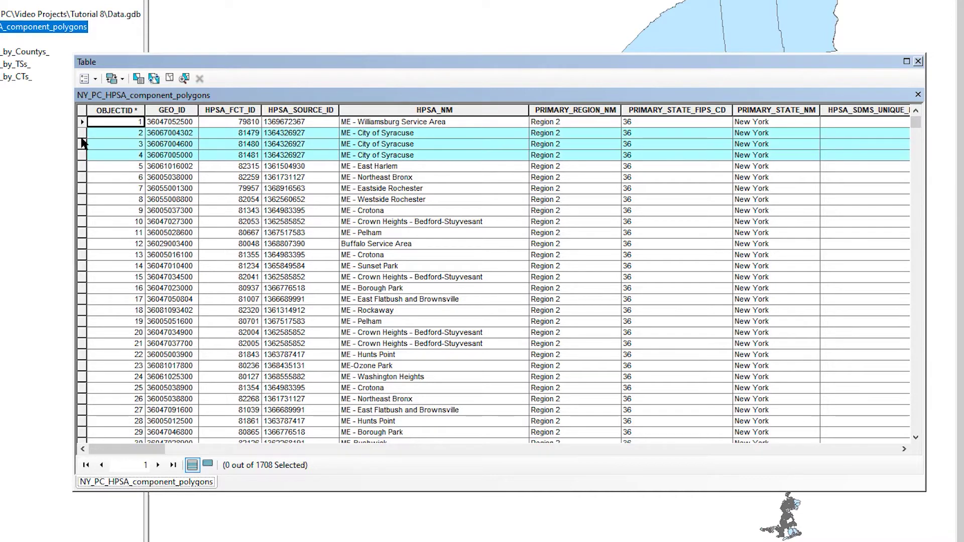
pyautogui.click(82, 111)
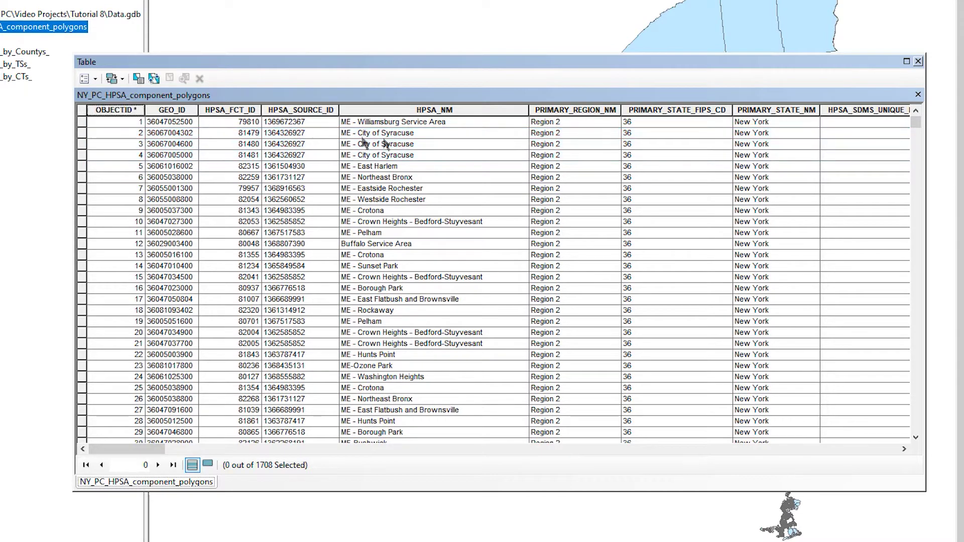
# Step: Sort the records by HPSA_NM in ascending order and show all Buffalo Service Area records selected on the map
pyautogui.click(418, 107)
pyautogui.rightClick(418, 107)
pyautogui.click(438, 115)
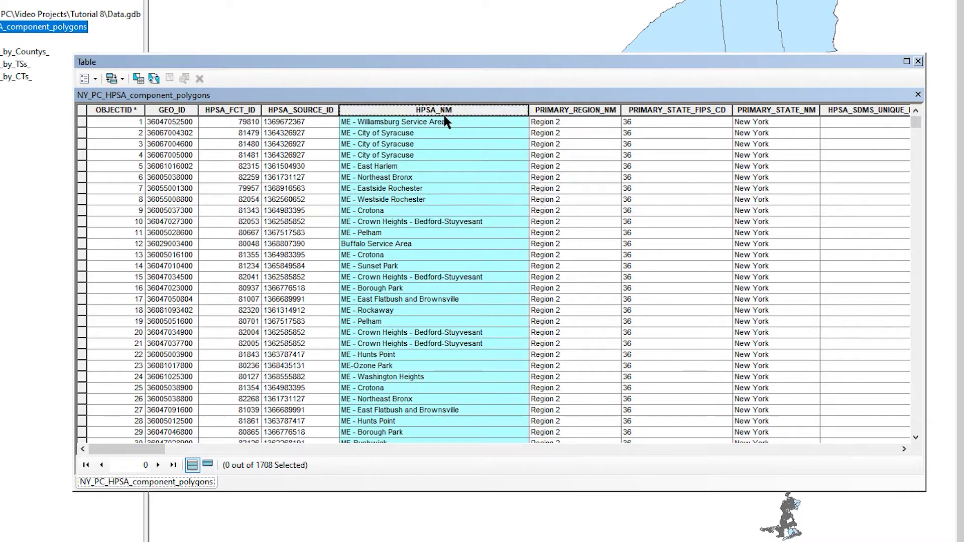
pyautogui.moveTo(81, 122); pyautogui.dragTo(131, 336)
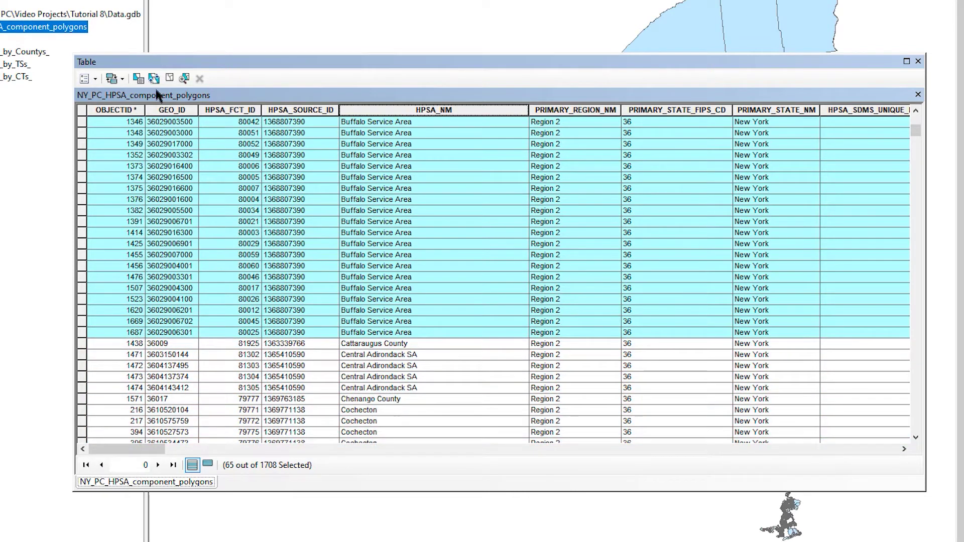
pyautogui.click(184, 78)
pyautogui.click(918, 61)
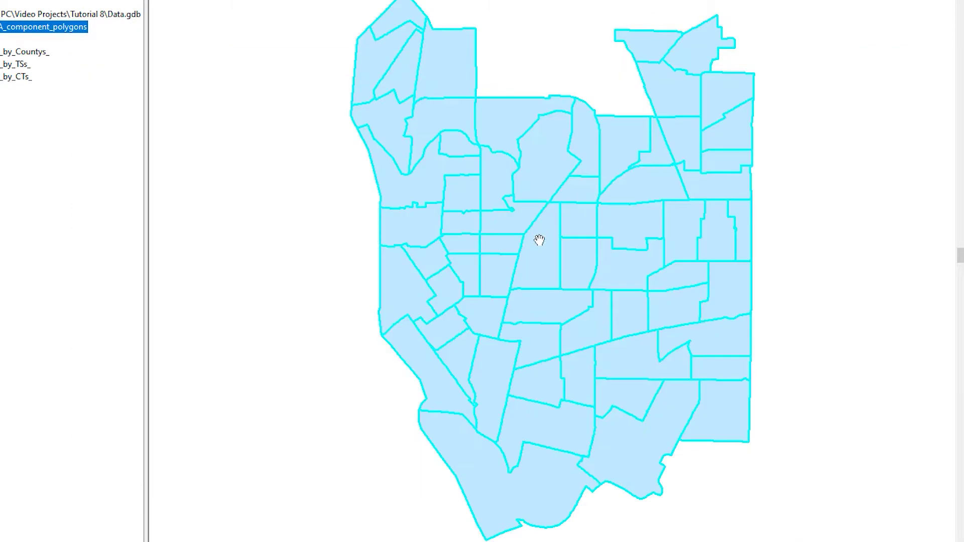
# Step: Sort the NY_PC_HPSA_component_polygons table by HPSA_NM in descending order and show the selected ME - Wyoming County record on the map
pyautogui.rightClick(10, 27)
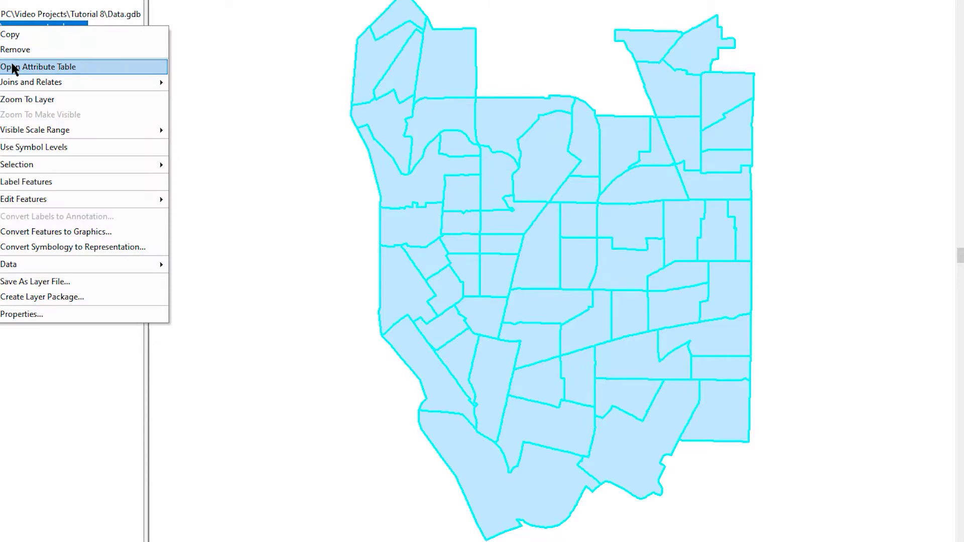
pyautogui.click(15, 65)
pyautogui.click(483, 112)
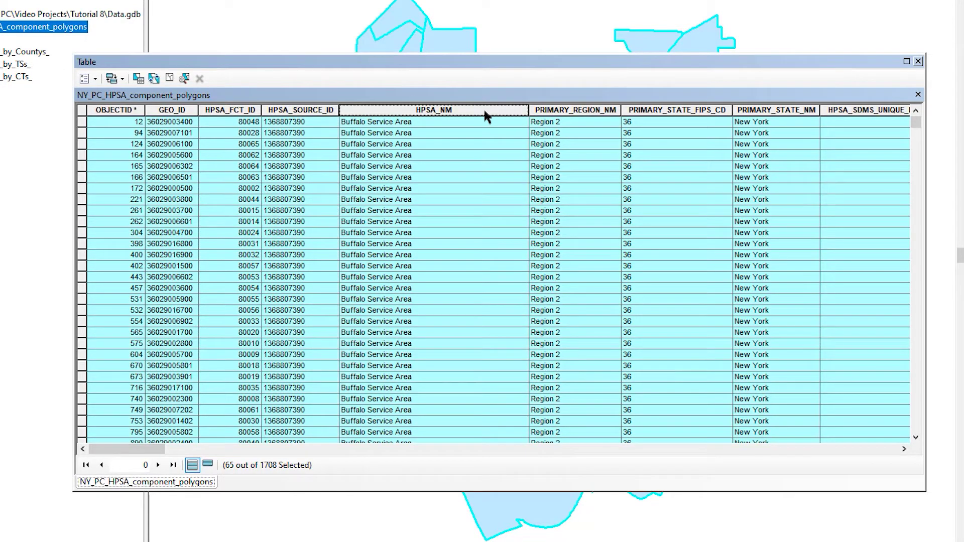
pyautogui.rightClick(485, 113)
pyautogui.click(517, 135)
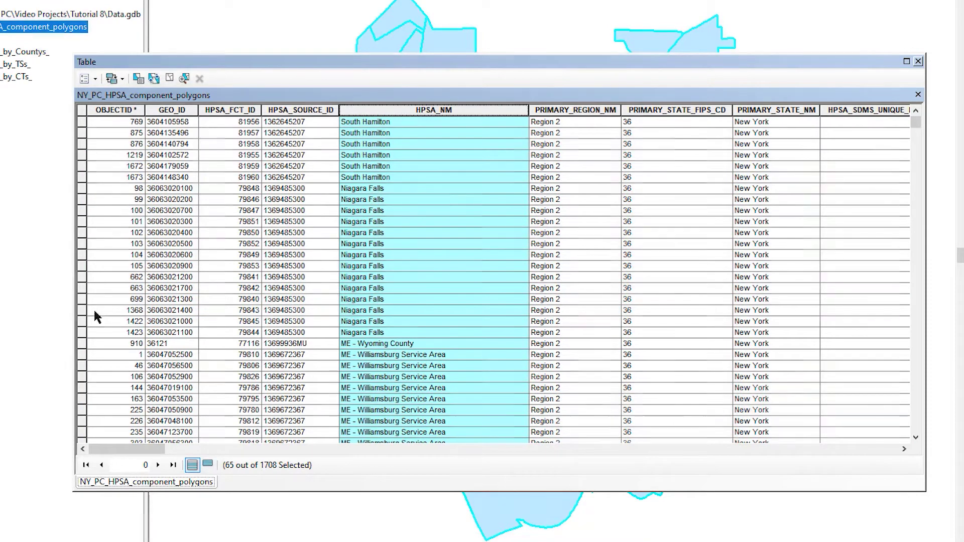
pyautogui.click(82, 344)
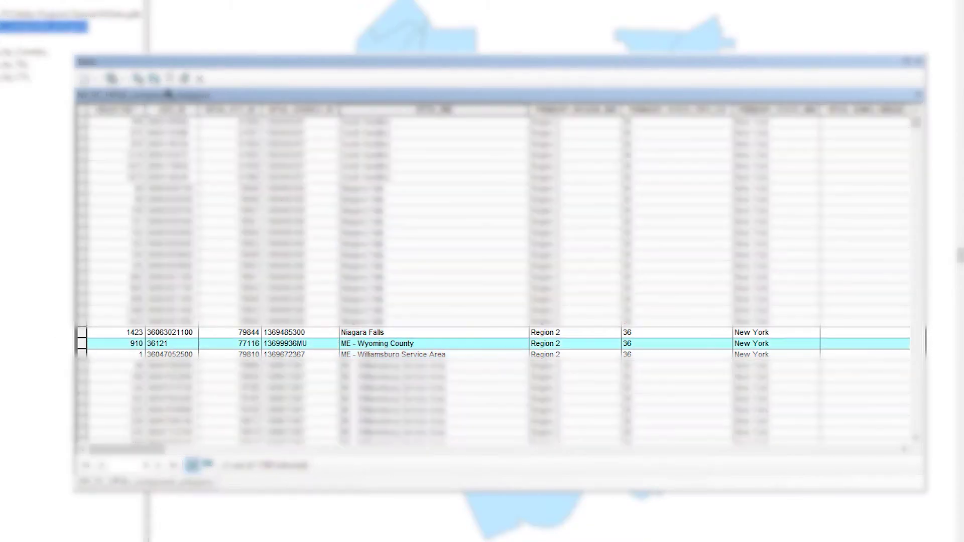
pyautogui.click(183, 78)
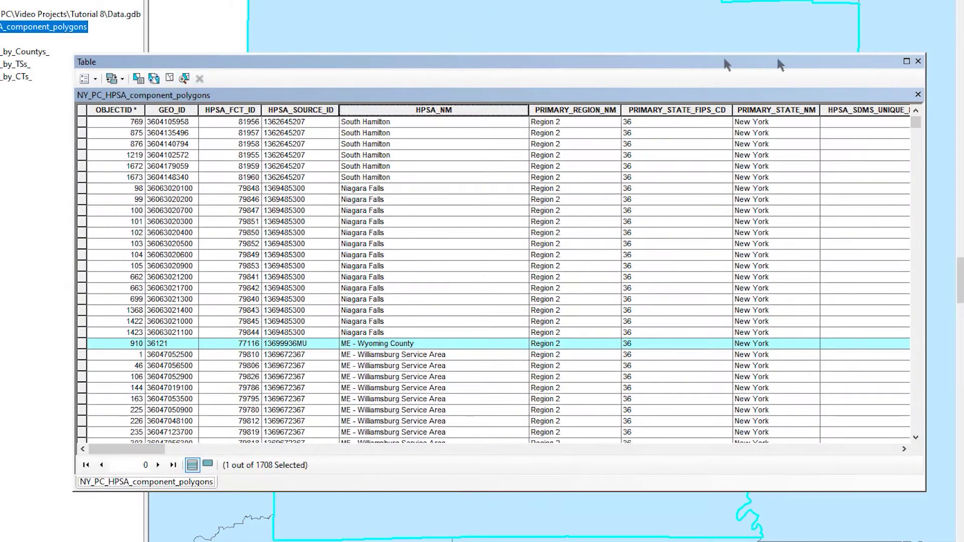
pyautogui.click(918, 61)
pyautogui.scroll(-4, 617, 198)
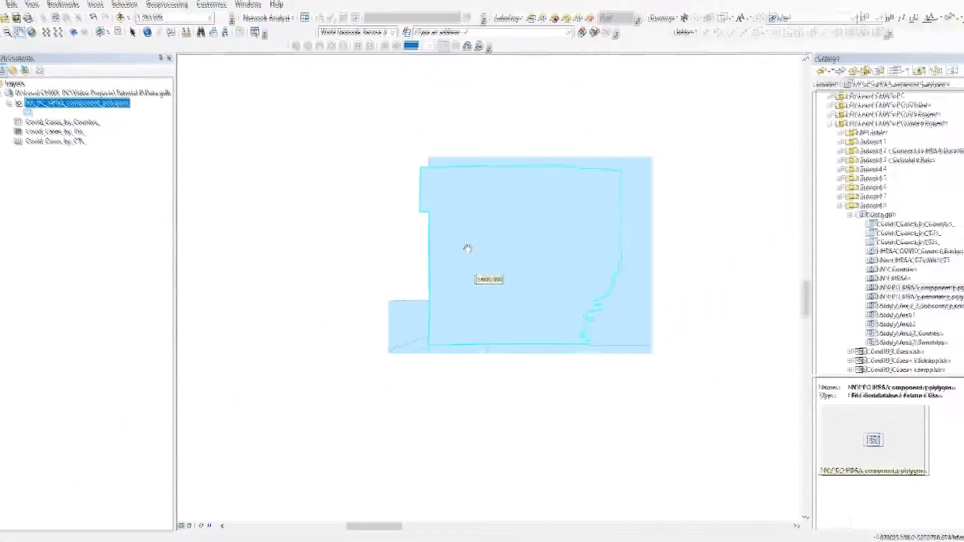
pyautogui.scroll(-1, 429, 263)
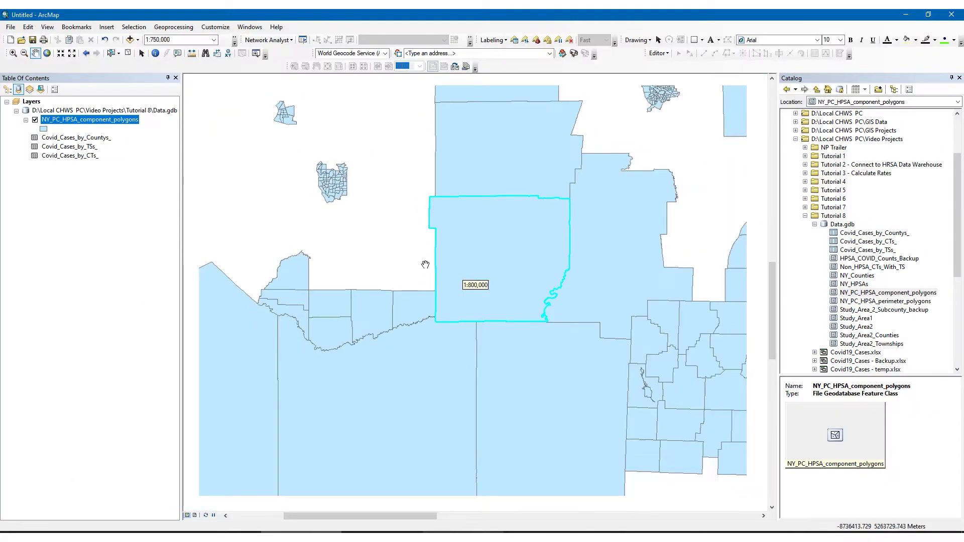
pyautogui.scroll(-2, 264, 233)
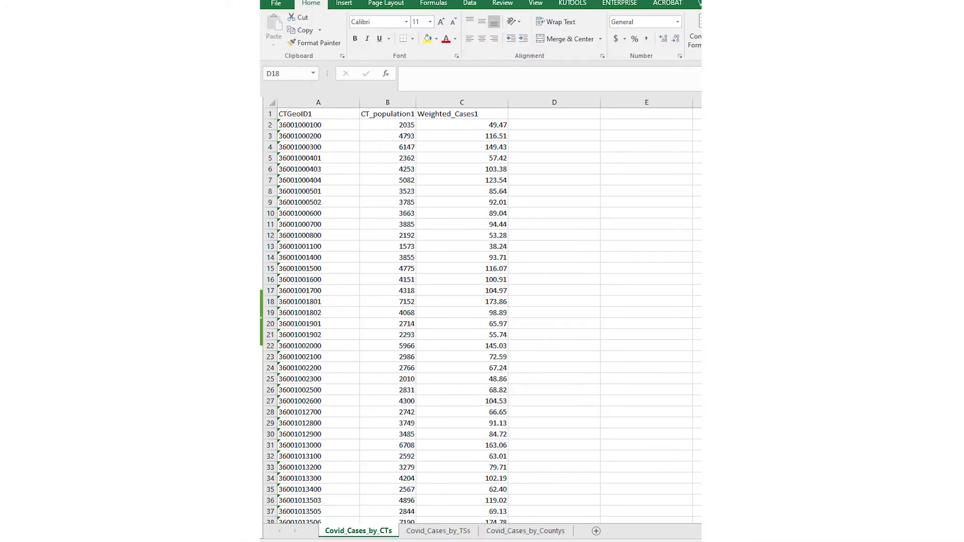
# Step: Switch to the Excel case workbook, look through its sheets, and examine the CT_population1 and Weighted_Cases1 columns in Covid_Cases_by_CTs
pyautogui.click(451, 533)
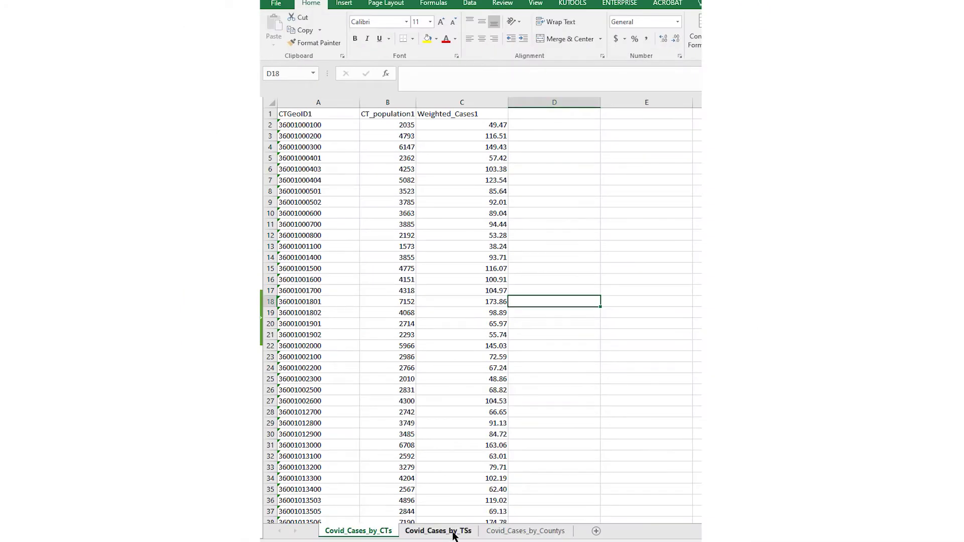
pyautogui.click(513, 534)
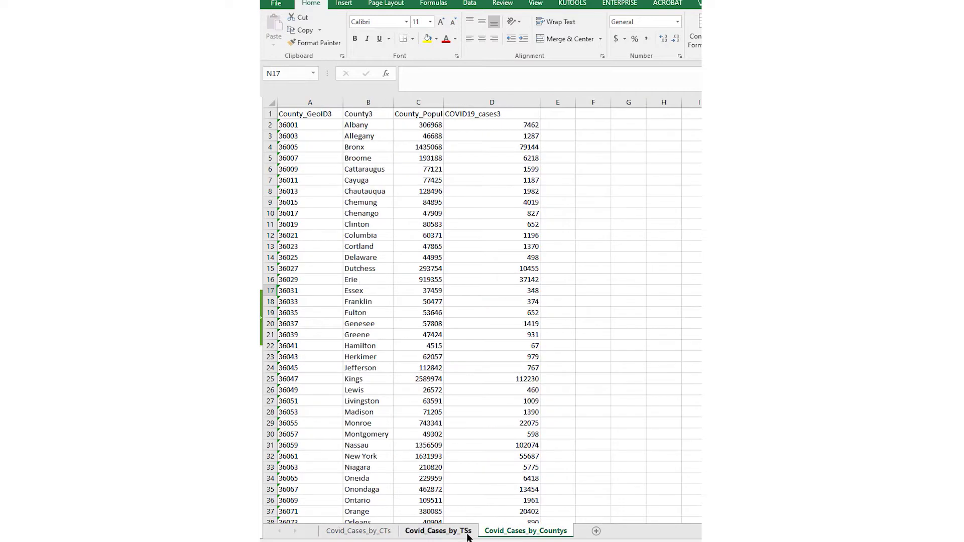
pyautogui.click(373, 533)
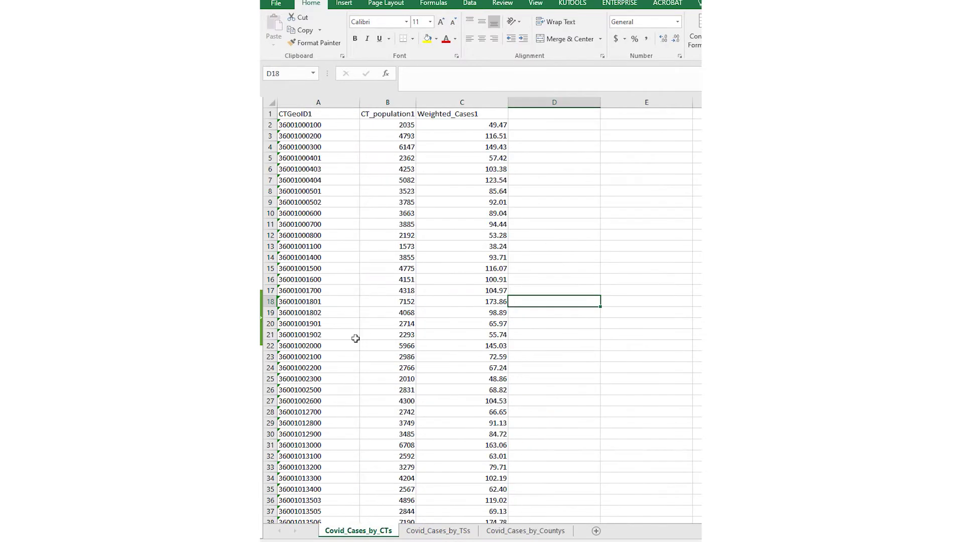
pyautogui.click(270, 125)
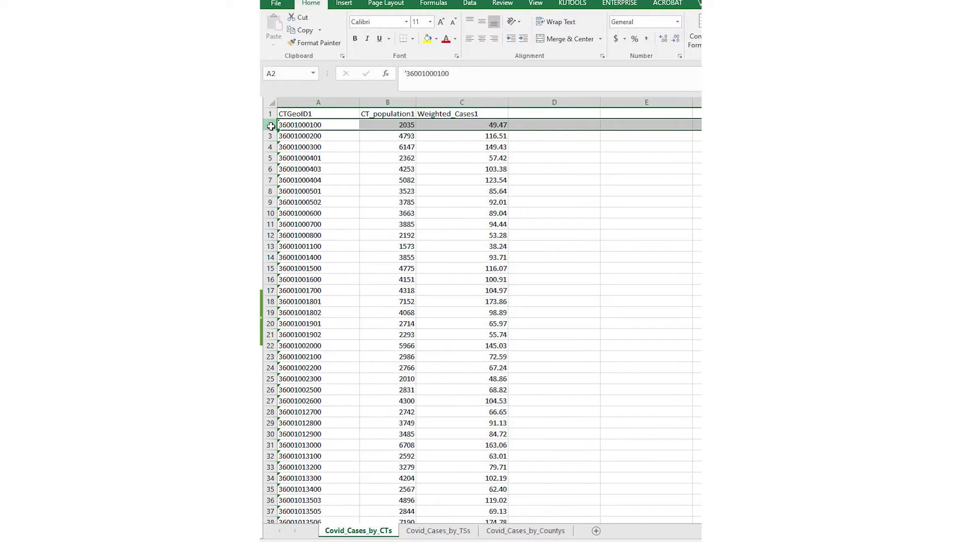
pyautogui.click(377, 98)
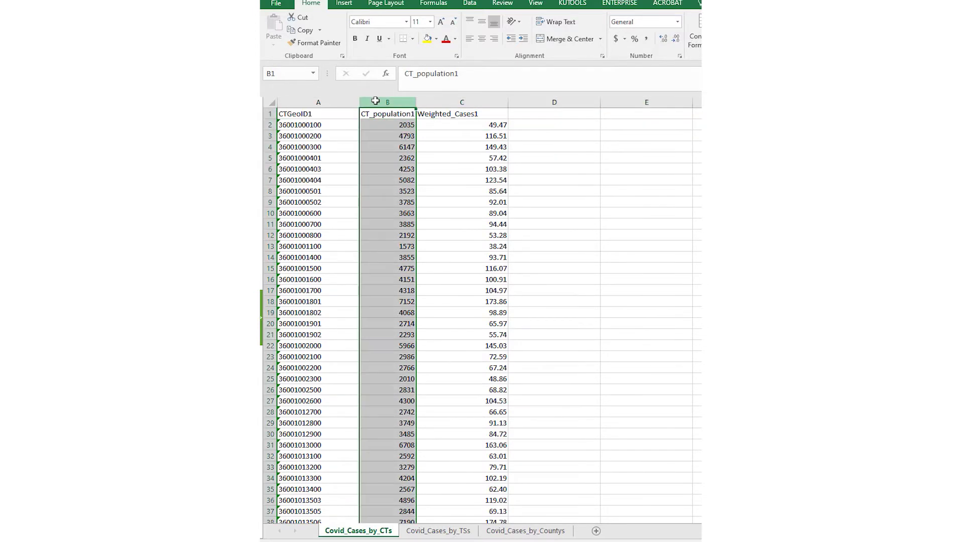
pyautogui.moveTo(381, 96); pyautogui.dragTo(442, 98)
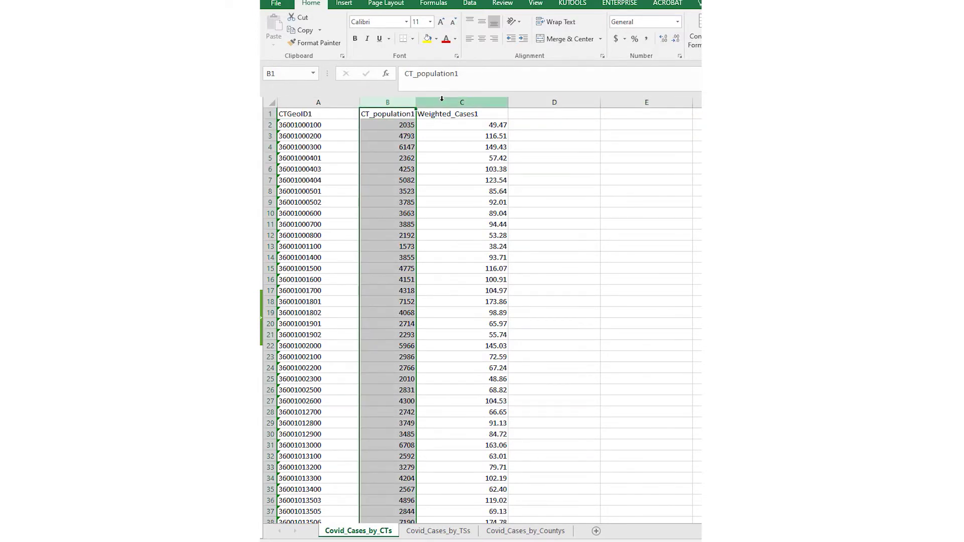
pyautogui.click(442, 98)
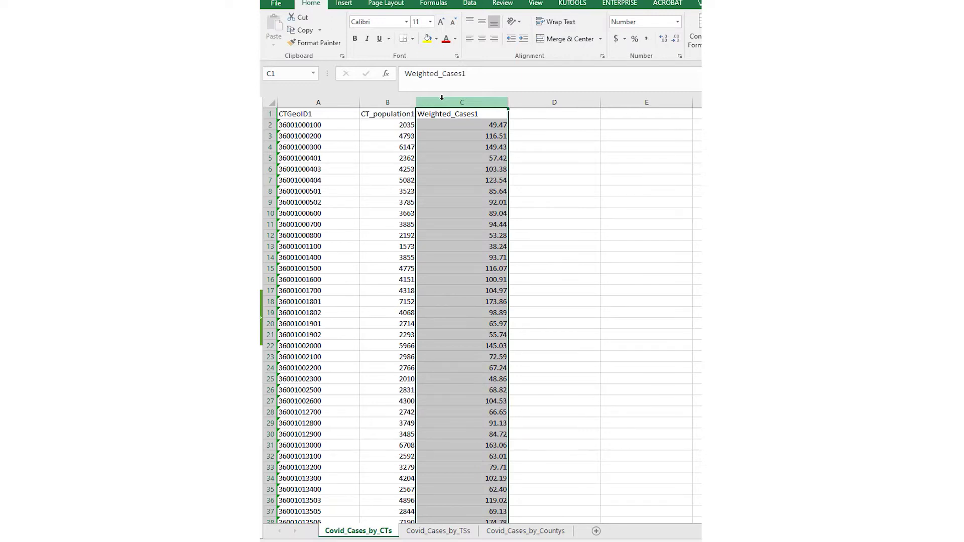
# Step: Review the Covid_Cases_by_TSs and Covid_Cases_by_Countys sheets, widening the County_Population3 column to fit its header
pyautogui.click(448, 535)
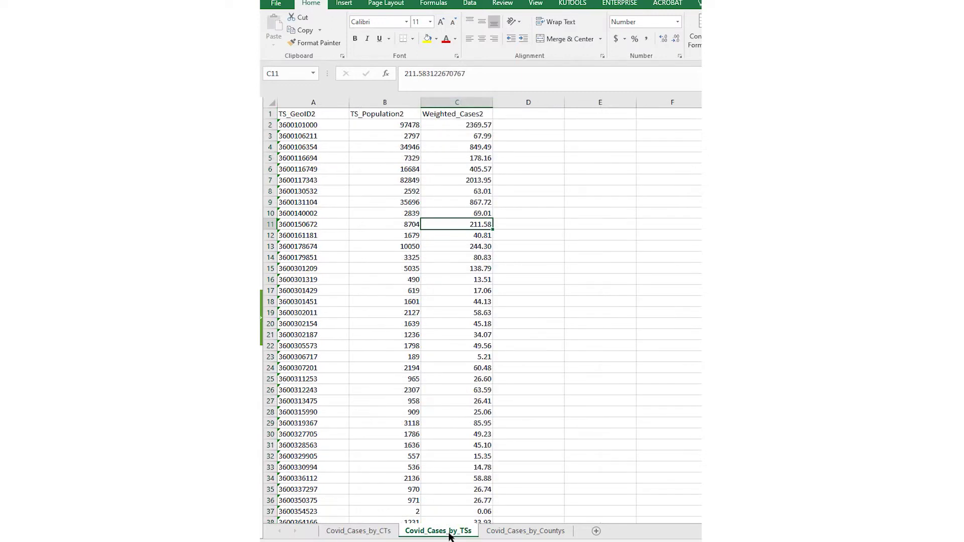
pyautogui.click(550, 533)
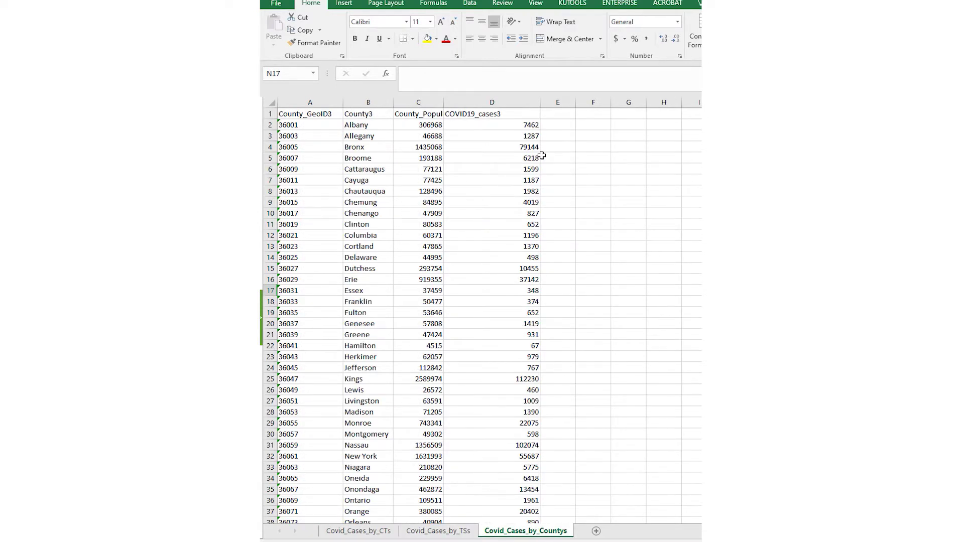
pyautogui.click(421, 102)
pyautogui.moveTo(444, 102); pyautogui.dragTo(467, 102)
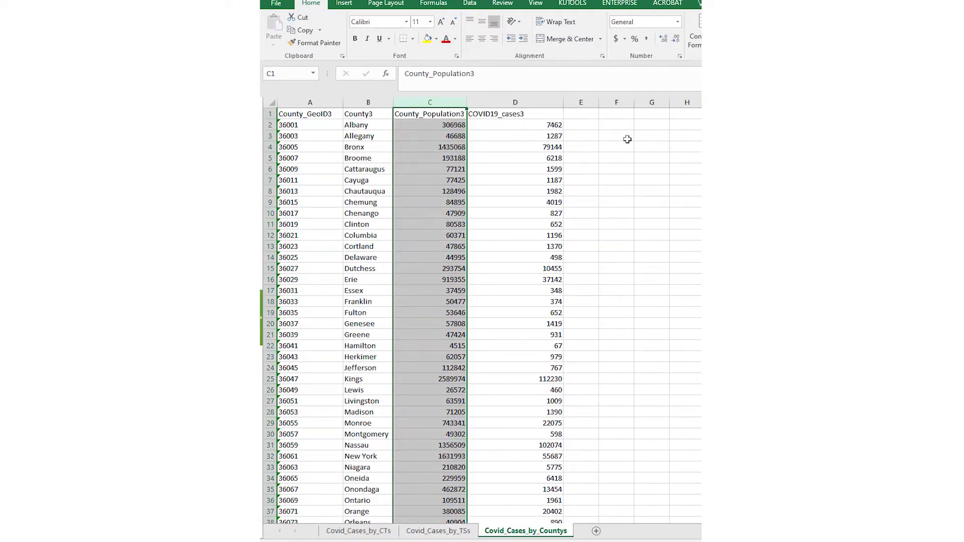
pyautogui.click(536, 102)
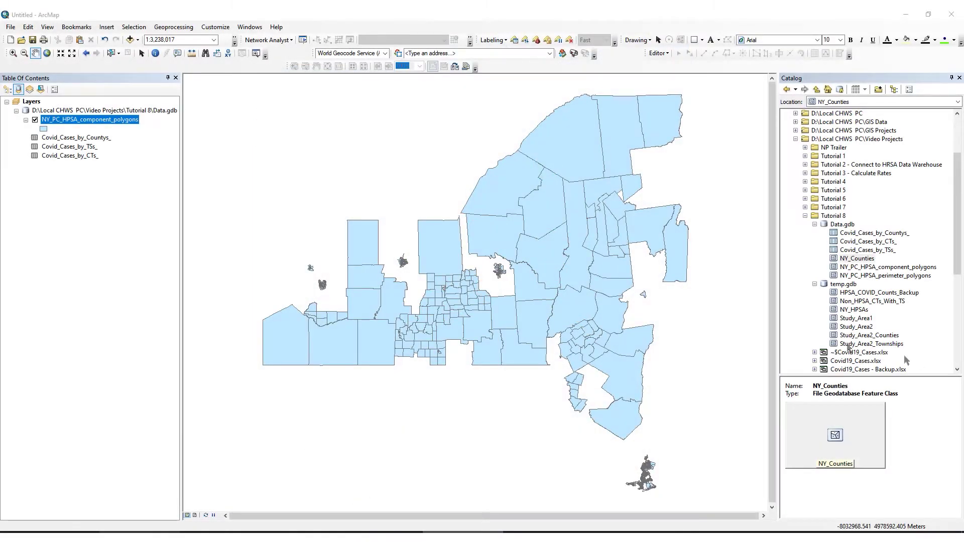
# Step: Switch to ArcMap and highlight the Covid_Cases_by_CTs_ table followed by the Covid_Cases_by_TSs_ table
pyautogui.click(81, 156)
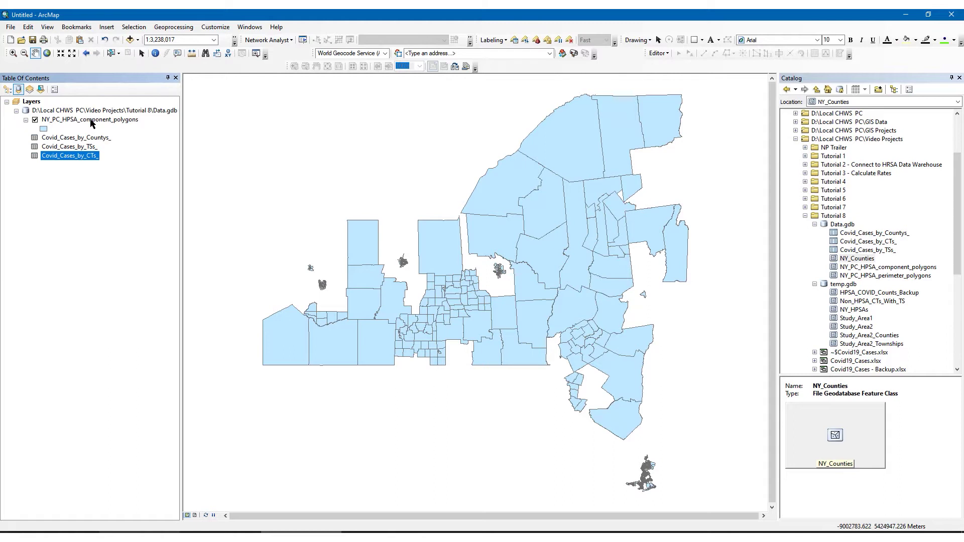
pyautogui.click(87, 146)
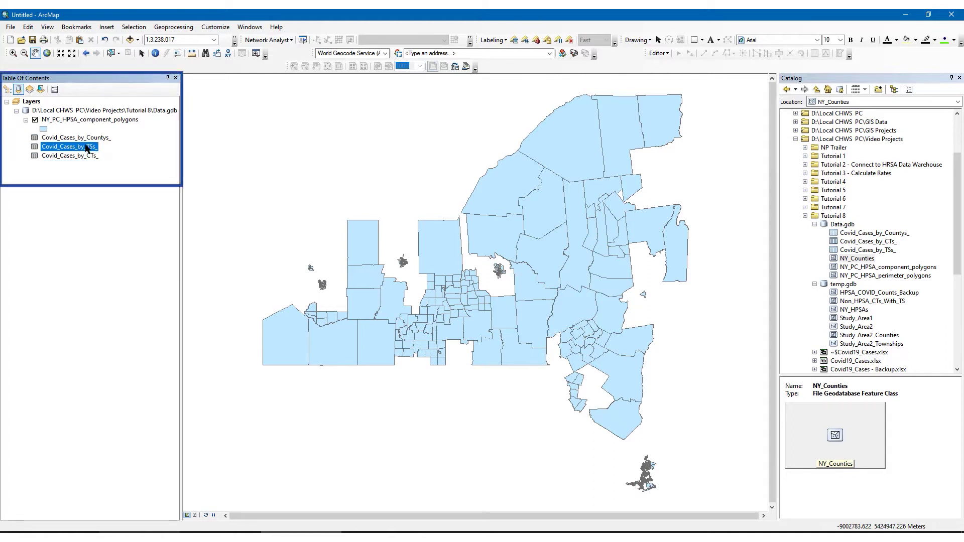
# Step: Start an attribute join from a table on the NY_PC_HPSA_component_polygons layer, based on its GEO_ID field
pyautogui.click(94, 141)
pyautogui.click(111, 216)
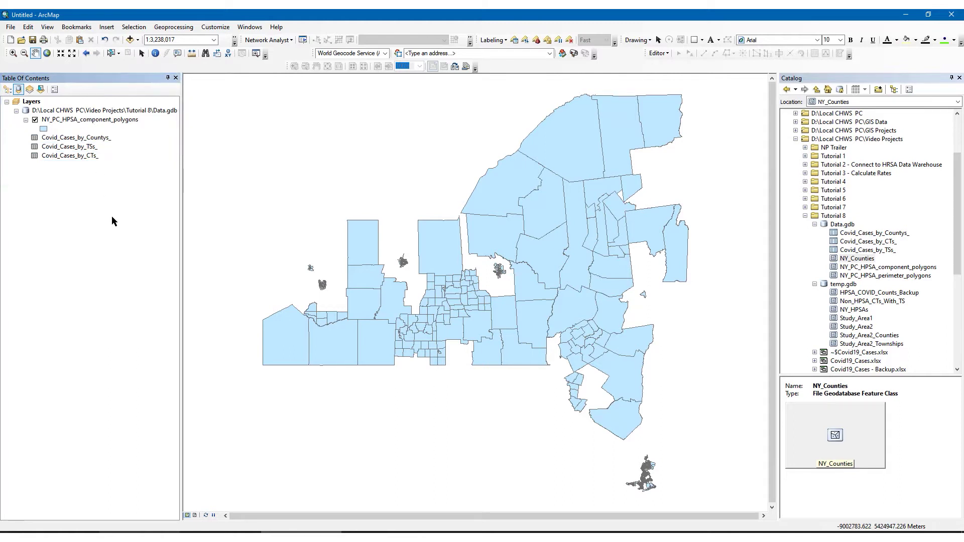
pyautogui.click(106, 119)
pyautogui.rightClick(108, 120)
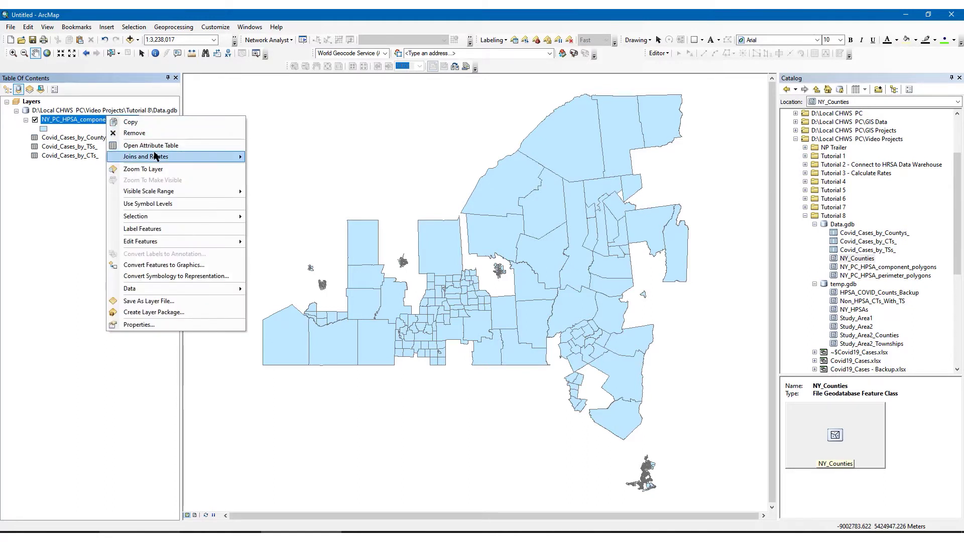
pyautogui.moveTo(171, 160)
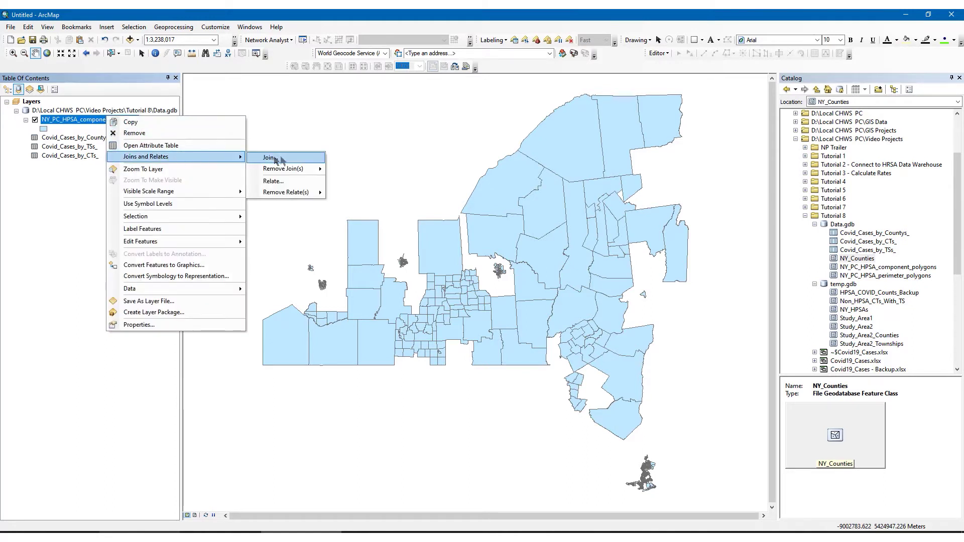
pyautogui.click(305, 157)
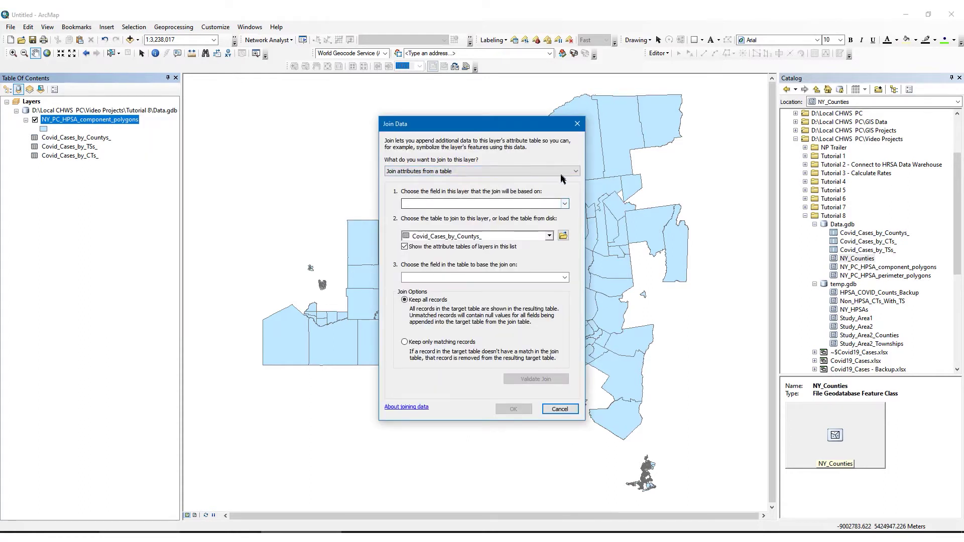
pyautogui.click(512, 172)
pyautogui.click(461, 180)
pyautogui.click(553, 203)
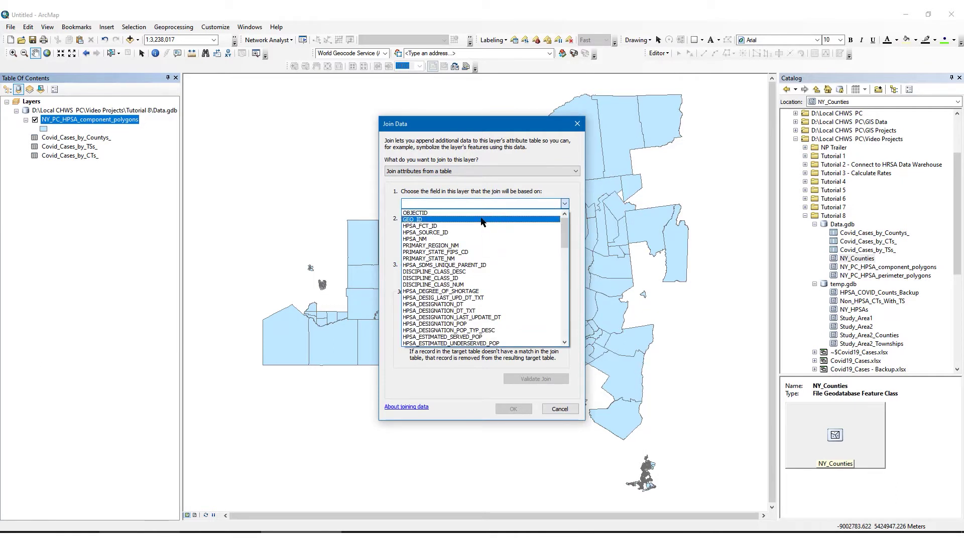
pyautogui.click(481, 219)
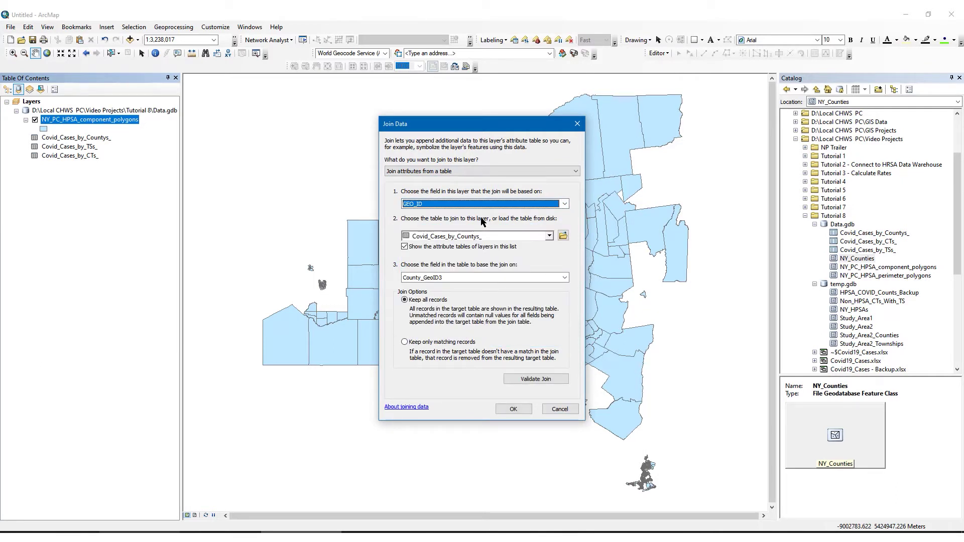
# Step: Complete the join with the Covid_Cases_by_CTs_ table on its CTGeoID1 field, keeping all records
pyautogui.click(549, 237)
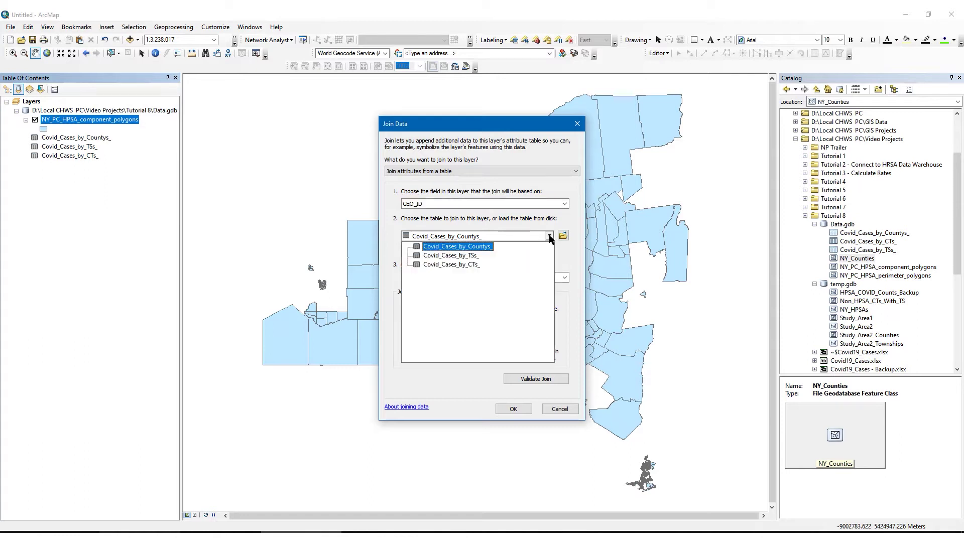
pyautogui.click(471, 267)
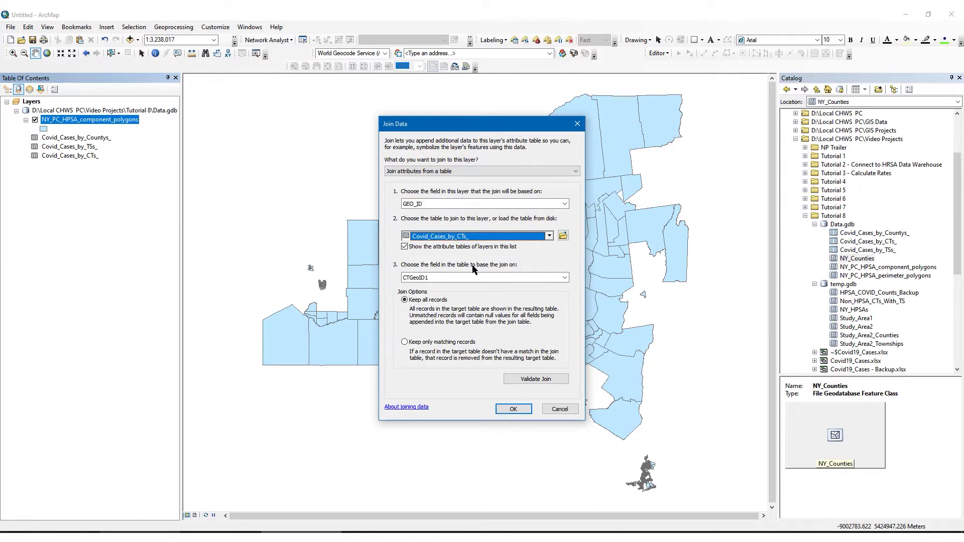
pyautogui.click(519, 276)
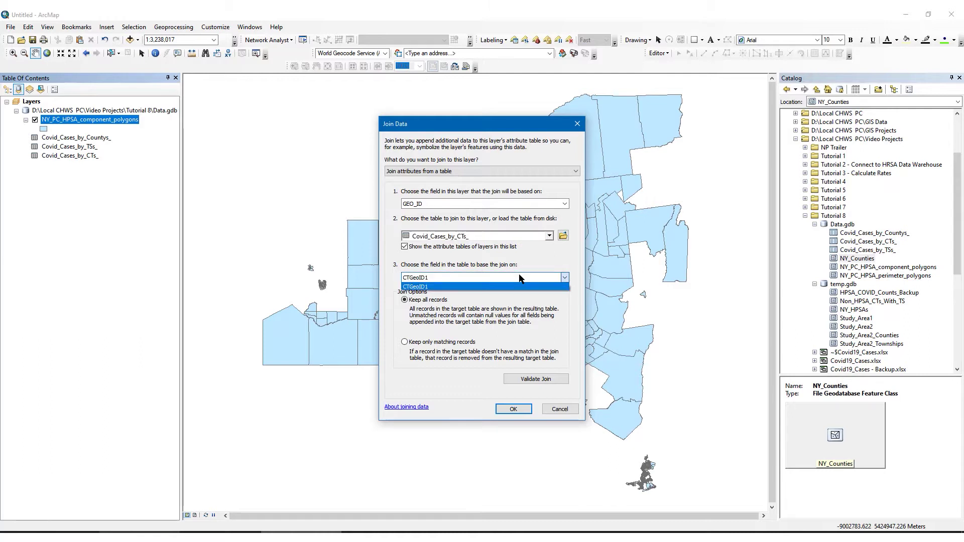
pyautogui.click(477, 286)
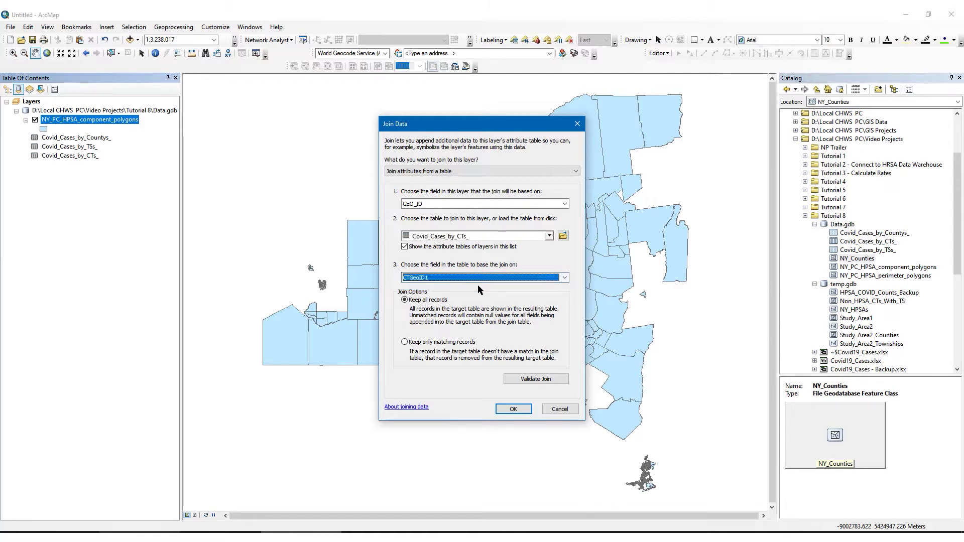
pyautogui.click(522, 410)
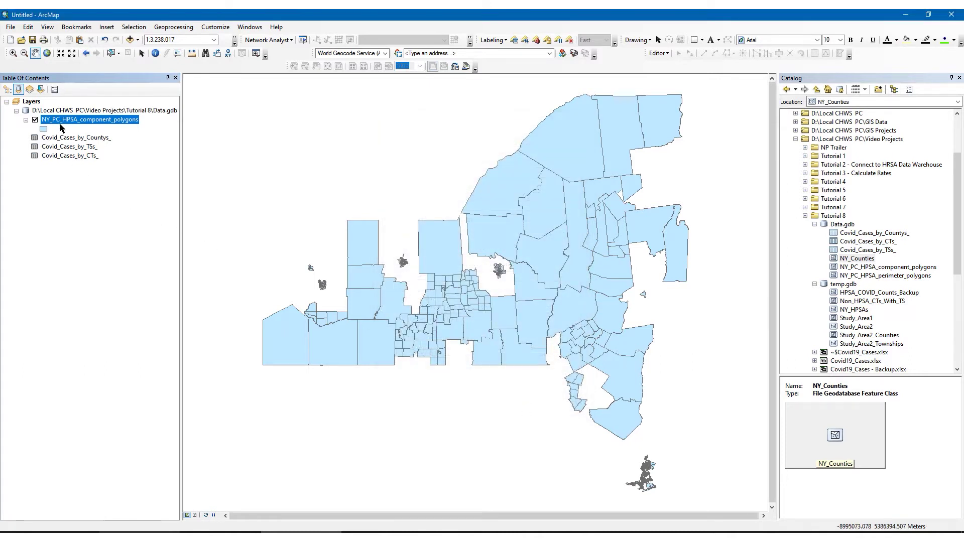
# Step: Examine the joined CT_population1 and Weighted_Cases1 columns in the component polygons attribute table, and close the table
pyautogui.rightClick(64, 122)
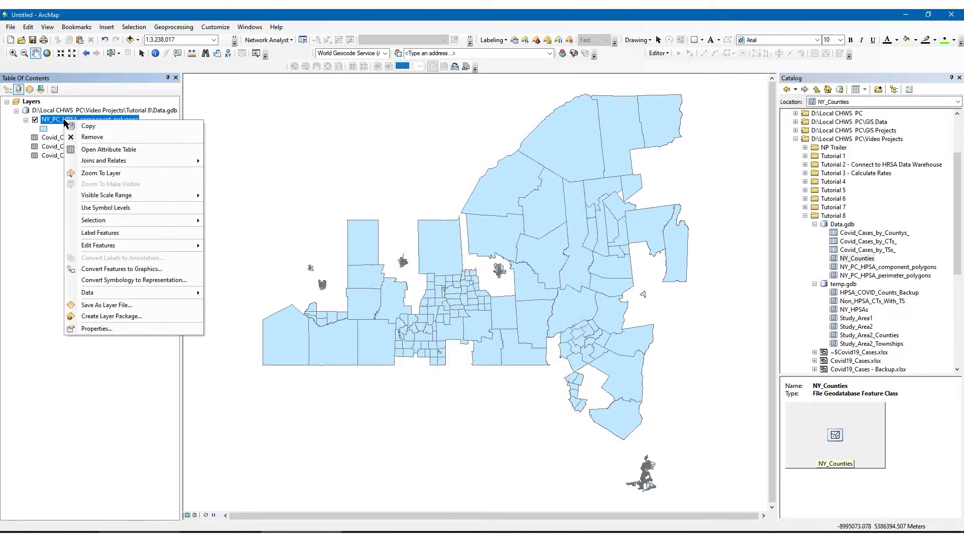
pyautogui.click(93, 147)
pyautogui.moveTo(185, 426); pyautogui.dragTo(717, 427)
pyautogui.click(561, 180)
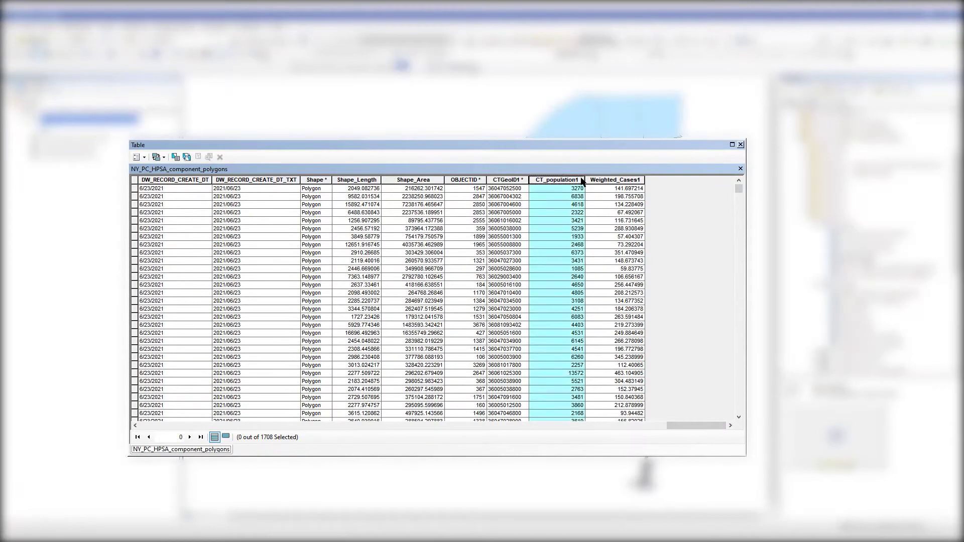
pyautogui.click(605, 180)
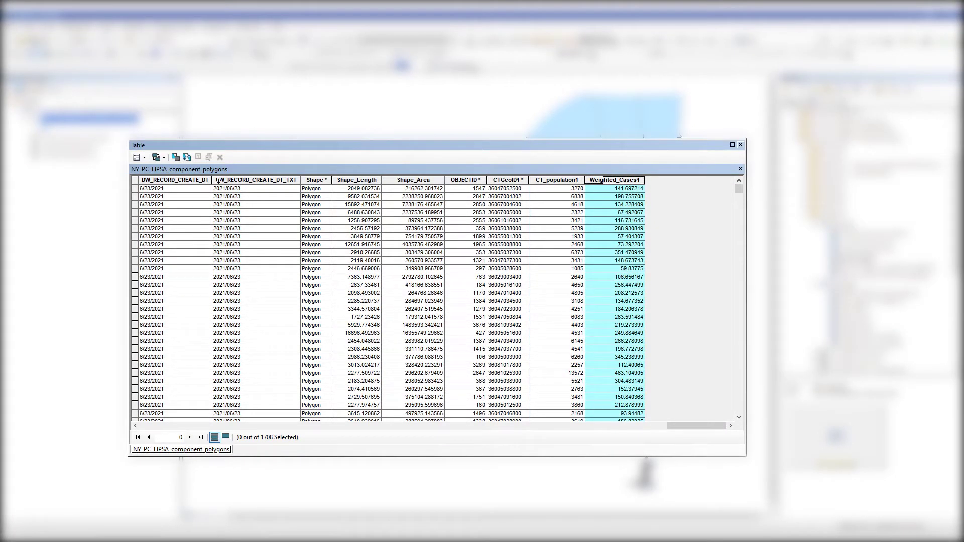
pyautogui.click(135, 180)
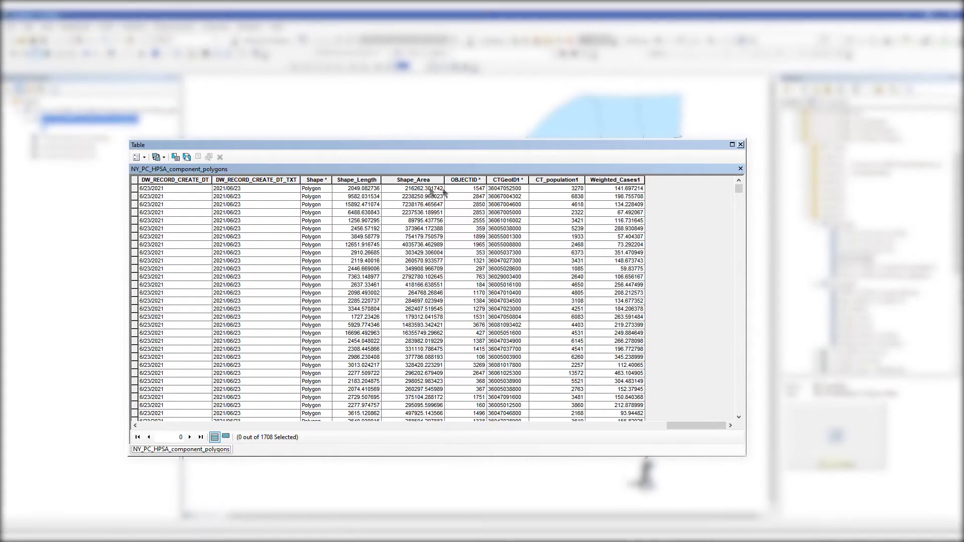
pyautogui.click(740, 144)
# Step: Join the Covid_Cases_by_TSs_ table to the NY_PC_HPSA_component_polygons layer based on the layer's GEO_ID field
pyautogui.rightClick(111, 120)
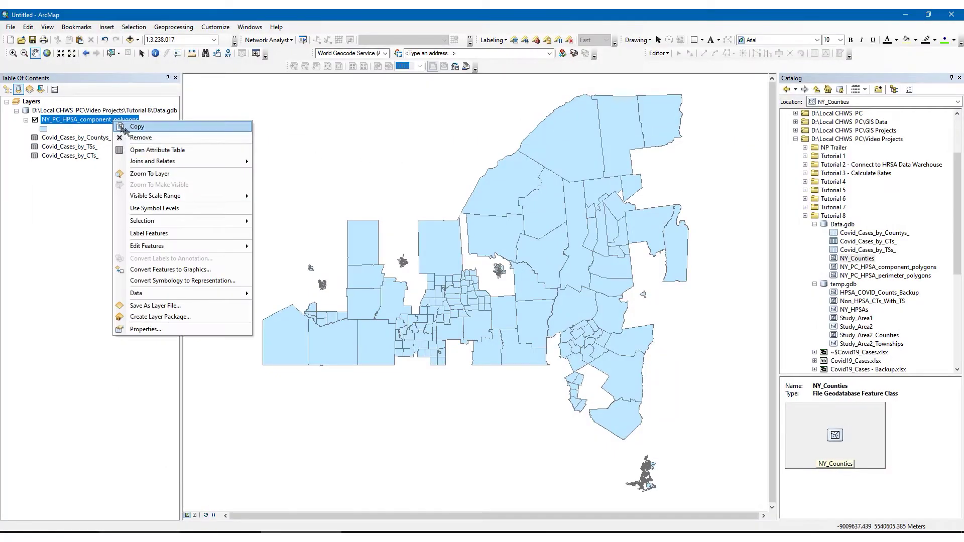
pyautogui.click(291, 160)
pyautogui.click(455, 204)
pyautogui.click(446, 220)
pyautogui.click(549, 236)
pyautogui.click(478, 255)
pyautogui.click(510, 409)
# Step: Join the Covid_Cases_by_Countys_ table to NY_PC_HPSA_component_polygons, matching GEO_ID with County_GeoID3 and keeping all records
pyautogui.rightClick(111, 120)
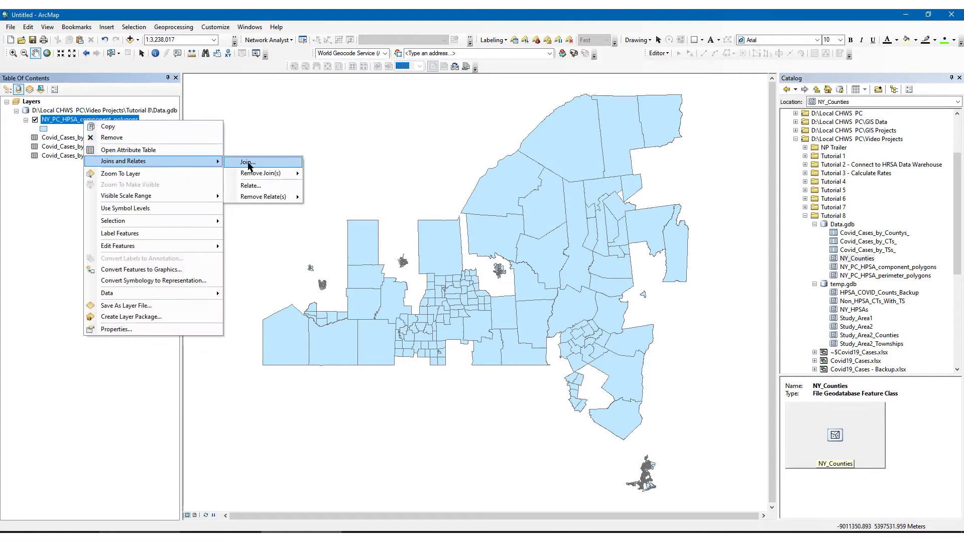
pyautogui.click(292, 160)
pyautogui.click(513, 204)
pyautogui.click(427, 222)
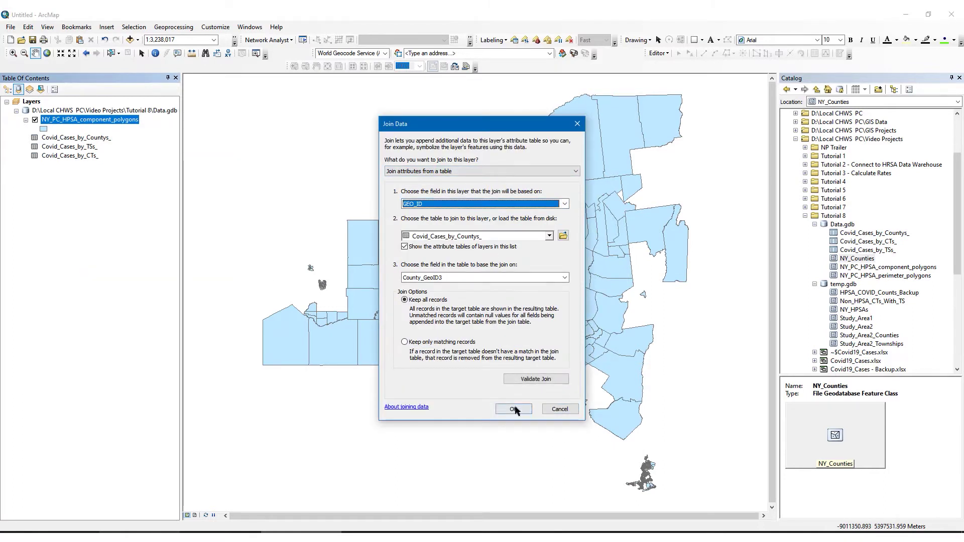
pyautogui.click(514, 408)
# Step: Review the joined census tract, township and county fields at the end of the component polygons attribute table, and close it
pyautogui.rightClick(122, 127)
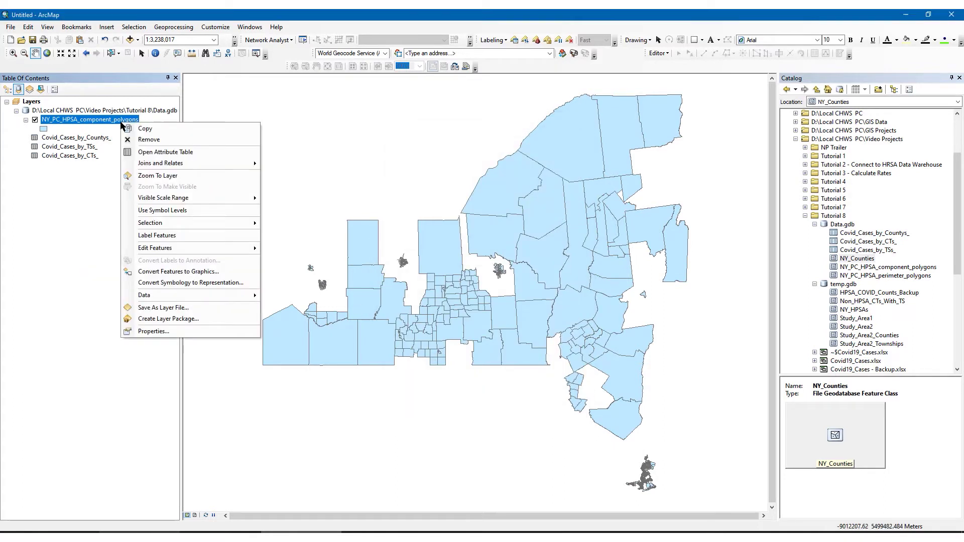
pyautogui.click(141, 152)
pyautogui.moveTo(195, 426); pyautogui.dragTo(716, 426)
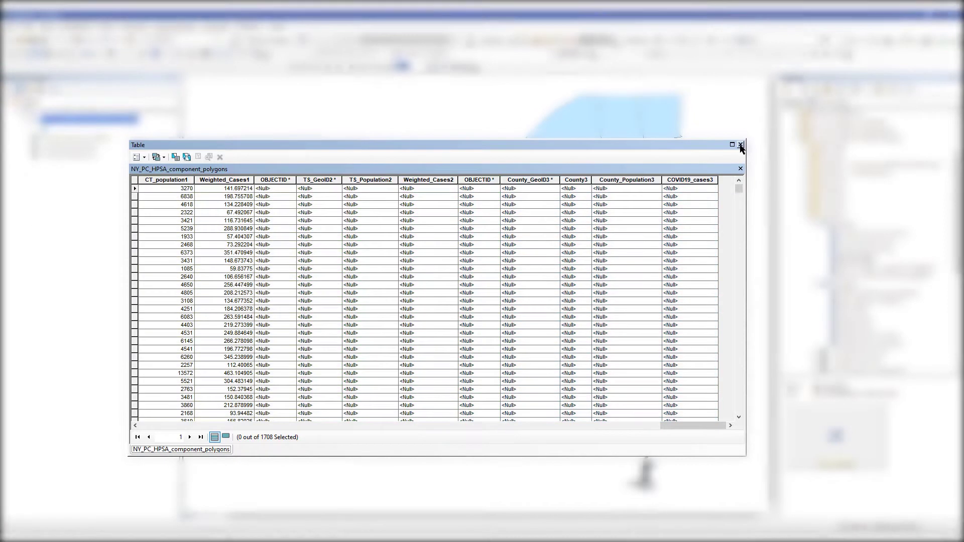
pyautogui.click(741, 144)
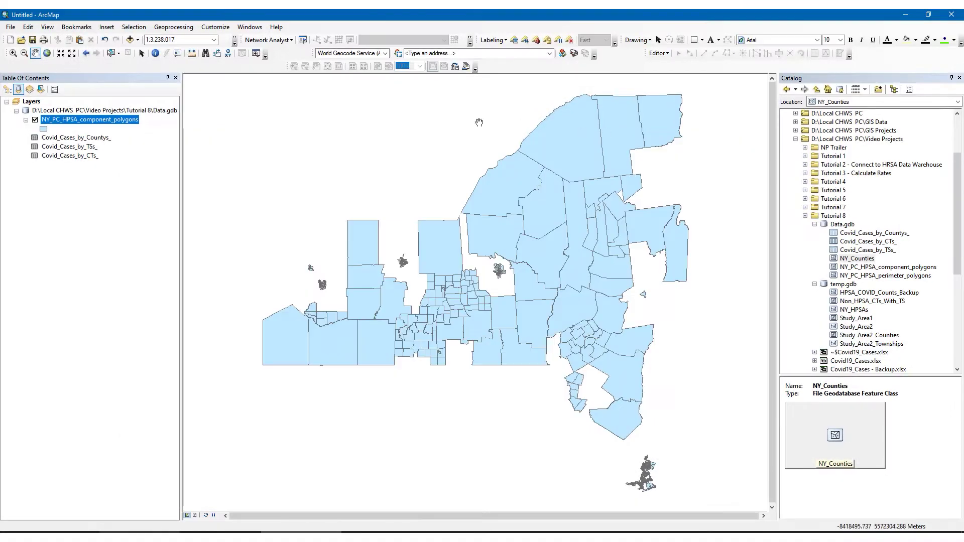
# Step: Export all features of the joined layer to Data.gdb as PC_HPSAS_with_Data and add the result to the map
pyautogui.rightClick(97, 123)
pyautogui.moveTo(221, 295)
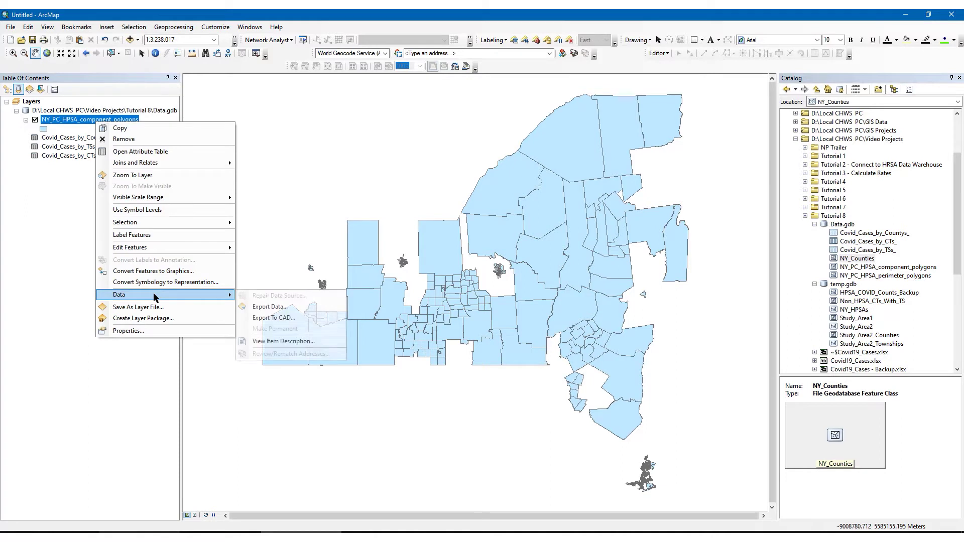
pyautogui.click(263, 306)
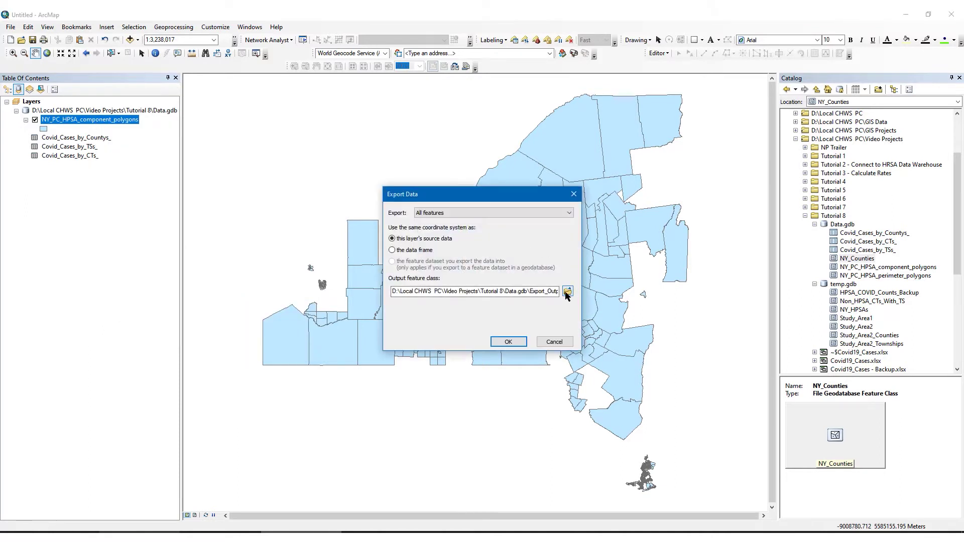
pyautogui.click(566, 293)
pyautogui.moveTo(482, 322); pyautogui.dragTo(359, 316)
pyautogui.write('PC_HPSAS_with_Data')
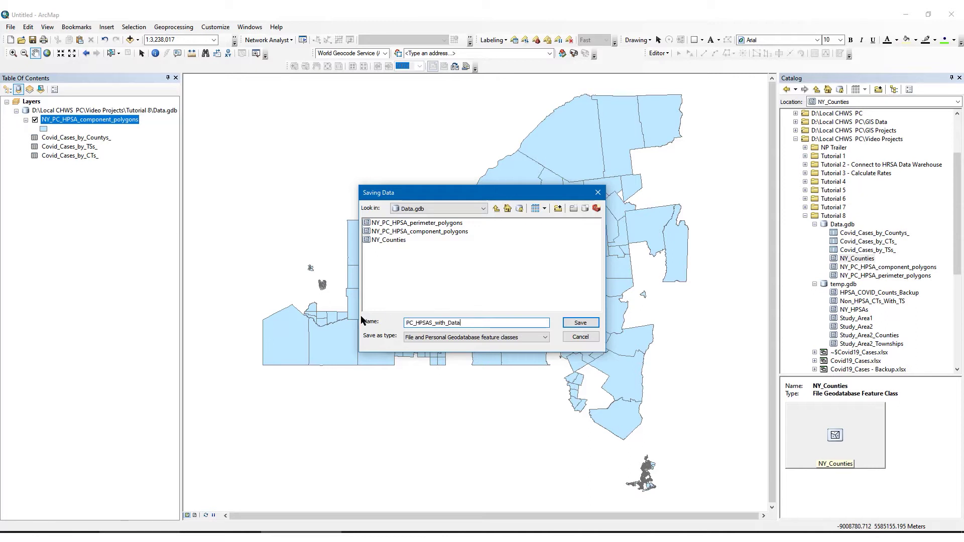
pyautogui.click(580, 324)
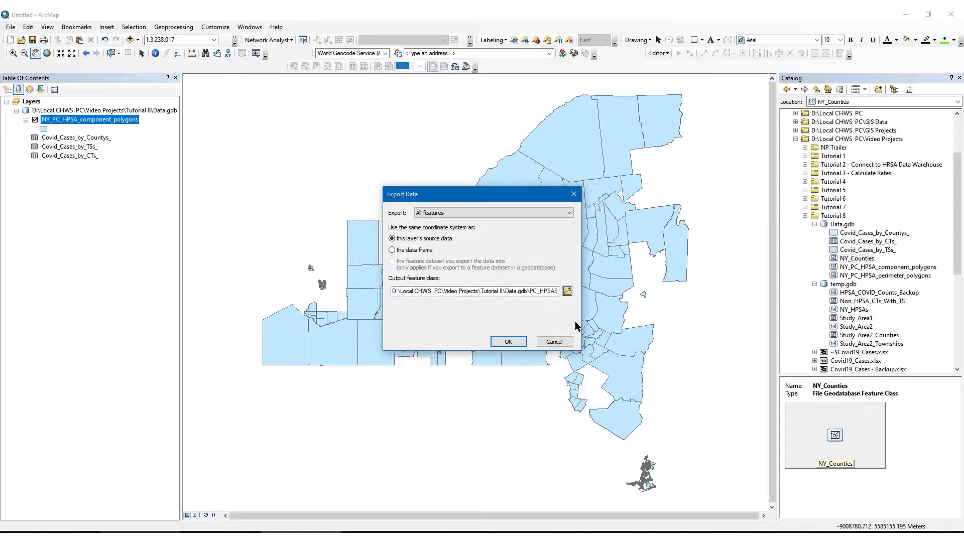
pyautogui.click(508, 340)
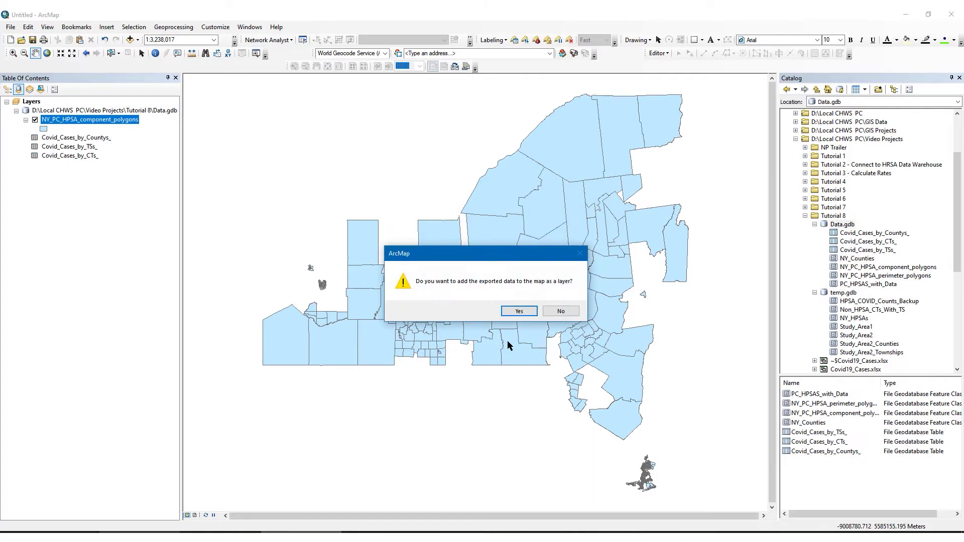
pyautogui.click(519, 311)
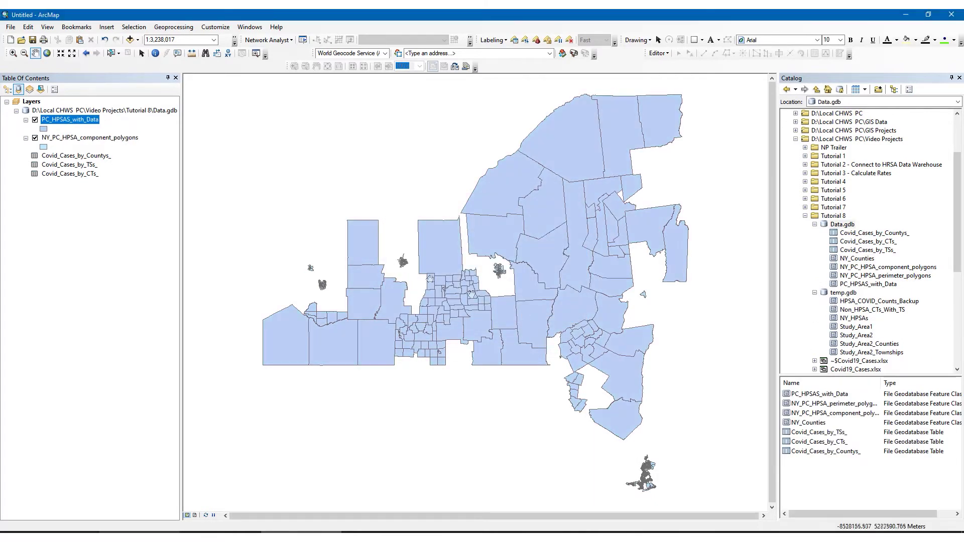
# Step: Remove the NY_PC_HPSA_component_polygons layer and the three Covid_Cases tables from the map, keeping only PC_HPSAS_with_Data
pyautogui.click(72, 138)
pyautogui.rightClick(73, 138)
pyautogui.click(83, 151)
pyautogui.rightClick(65, 138)
pyautogui.click(88, 168)
pyautogui.rightClick(62, 138)
pyautogui.click(89, 167)
pyautogui.rightClick(62, 138)
pyautogui.click(86, 167)
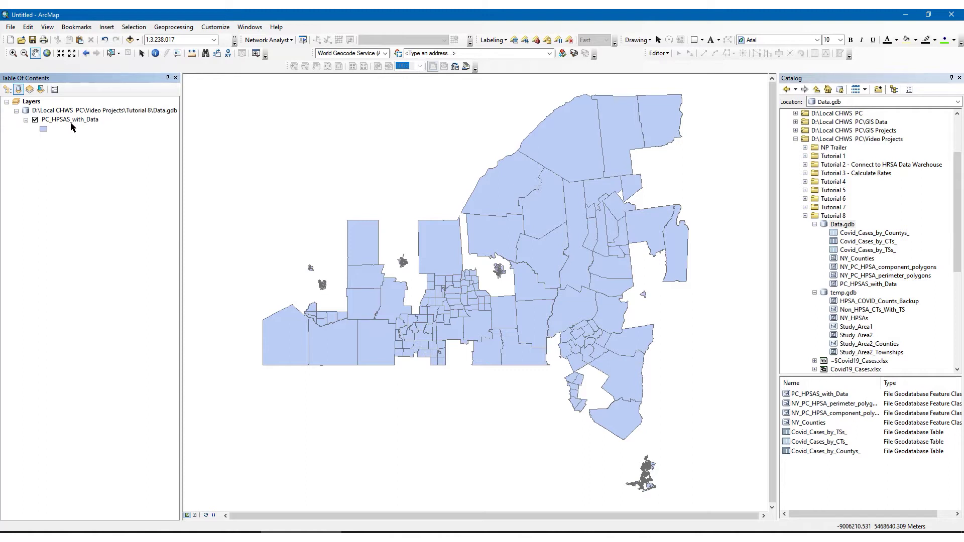
# Step: Add a Population field of type Double to the PC_HPSAS_with_Data attribute table
pyautogui.click(71, 121)
pyautogui.rightClick(72, 121)
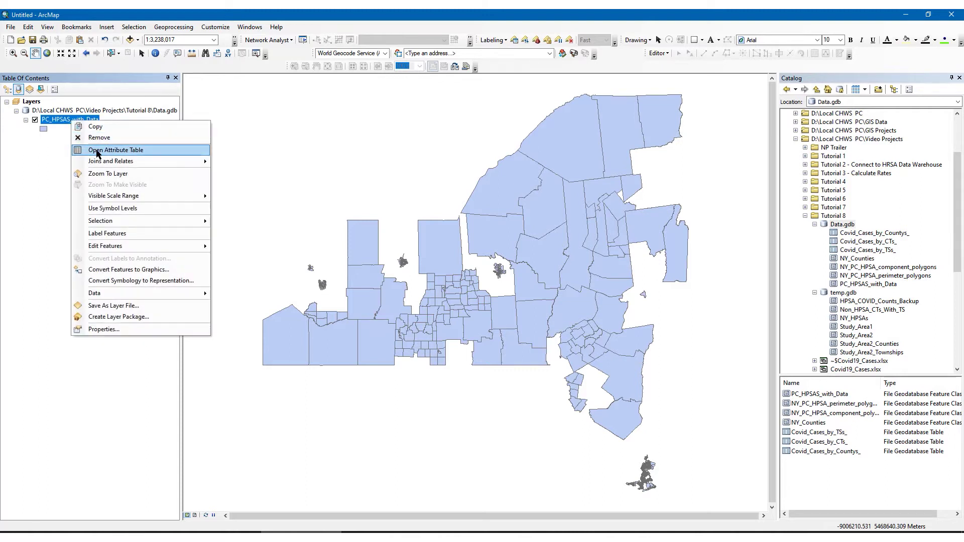
pyautogui.click(97, 149)
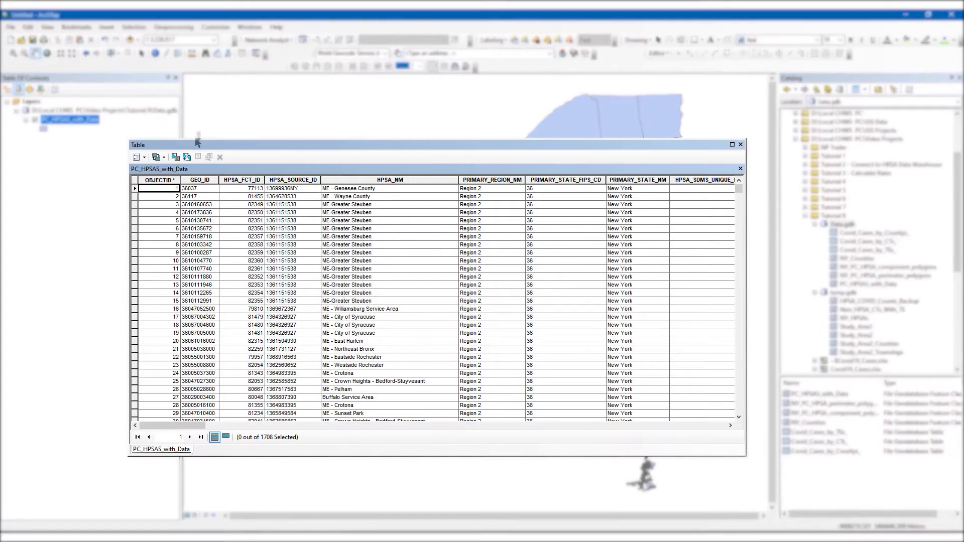
pyautogui.click(144, 158)
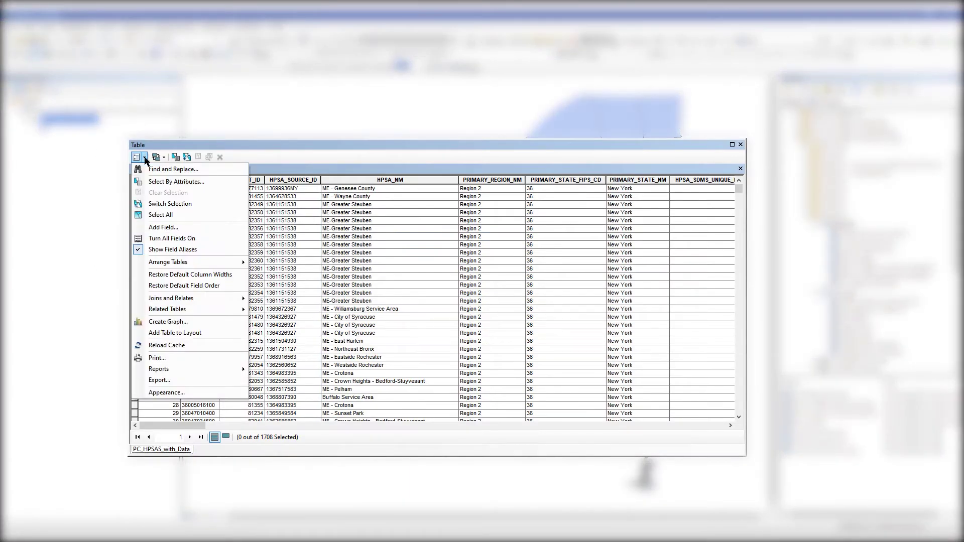
pyautogui.click(165, 227)
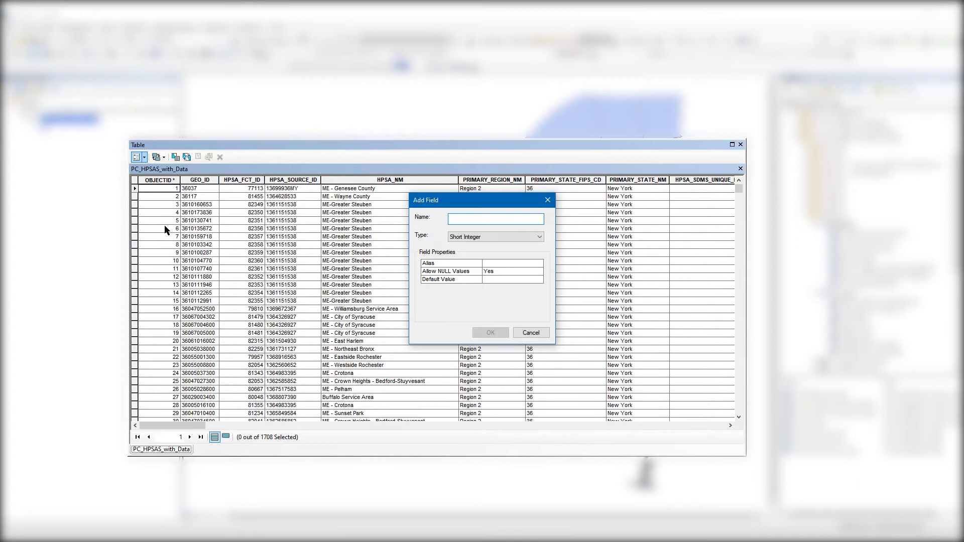
pyautogui.write('Population')
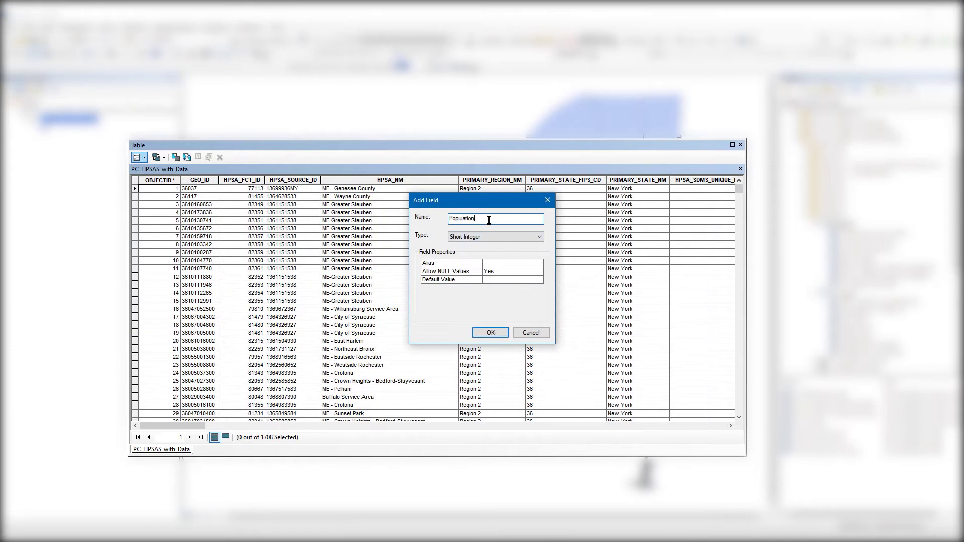
pyautogui.click(490, 235)
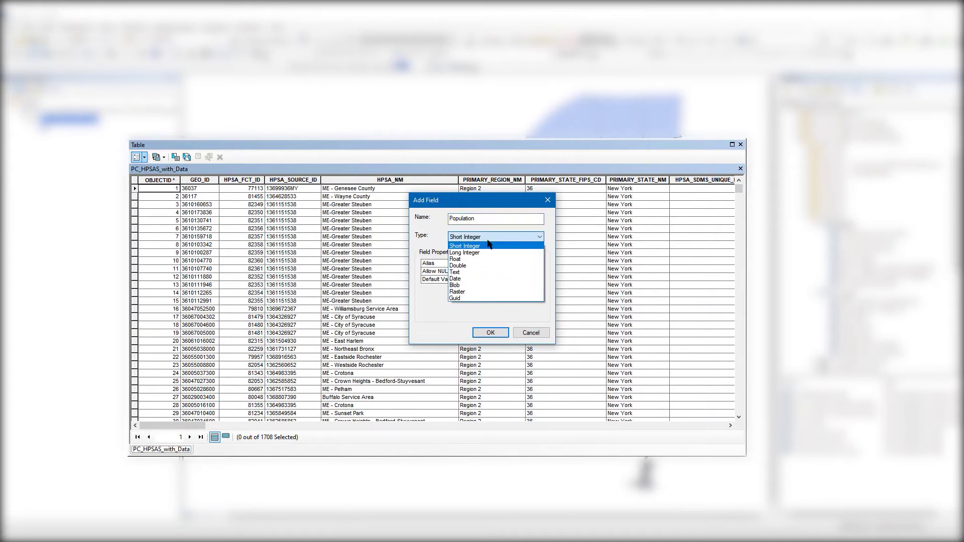
pyautogui.click(464, 265)
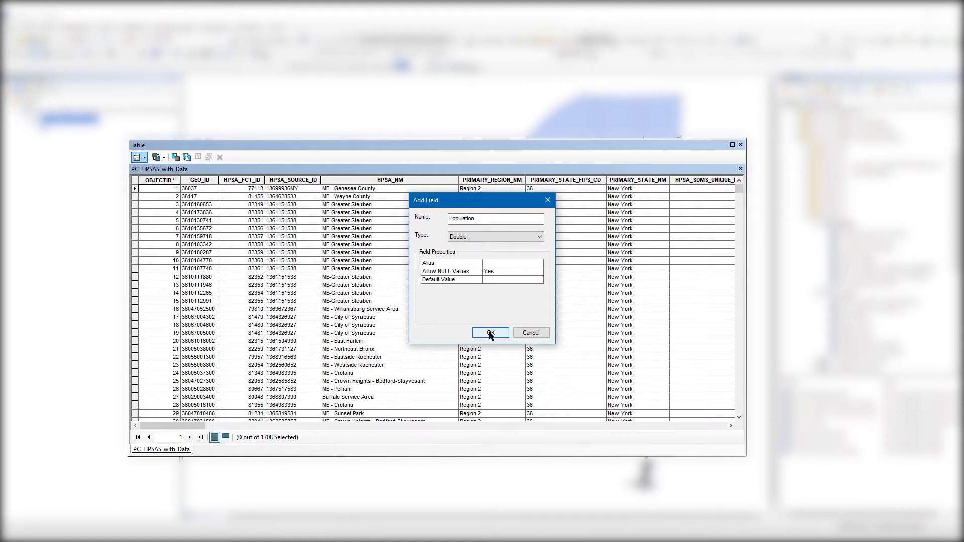
pyautogui.click(490, 332)
# Step: Add a Covid_19_cases field of type Double to the PC_HPSAS_with_Data attribute table and close the table
pyautogui.click(137, 157)
pyautogui.click(175, 230)
pyautogui.write('Covid_19_cases')
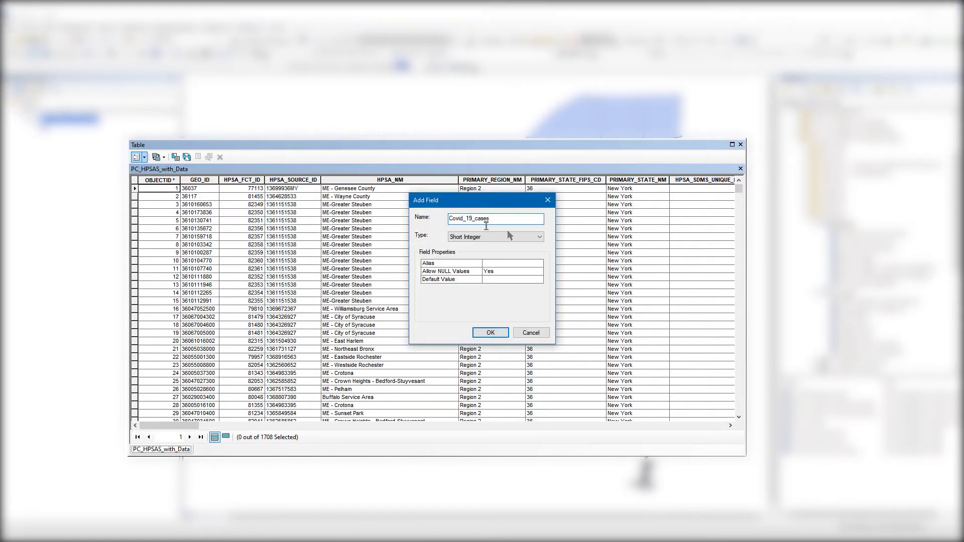
pyautogui.click(508, 236)
pyautogui.click(474, 265)
pyautogui.click(490, 333)
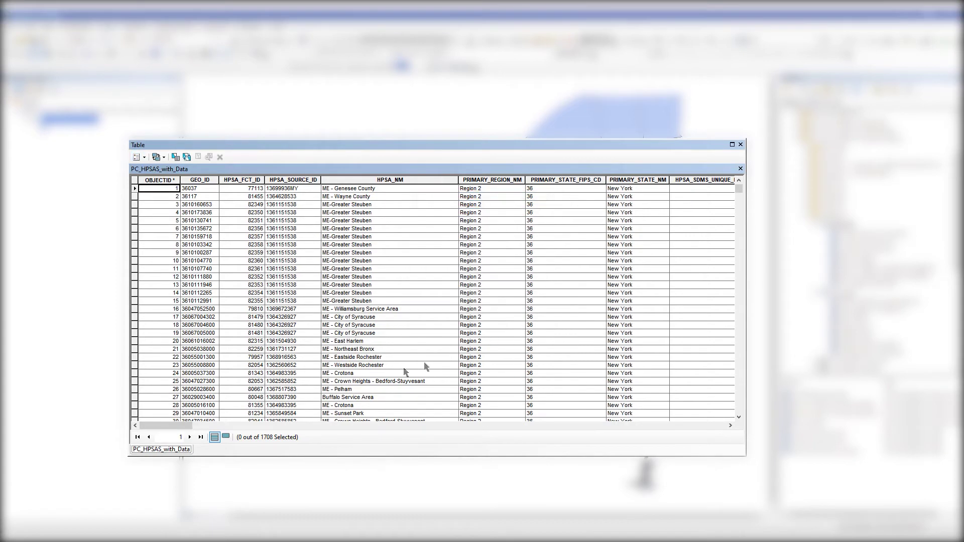
pyautogui.moveTo(180, 426); pyautogui.dragTo(147, 425)
pyautogui.click(740, 144)
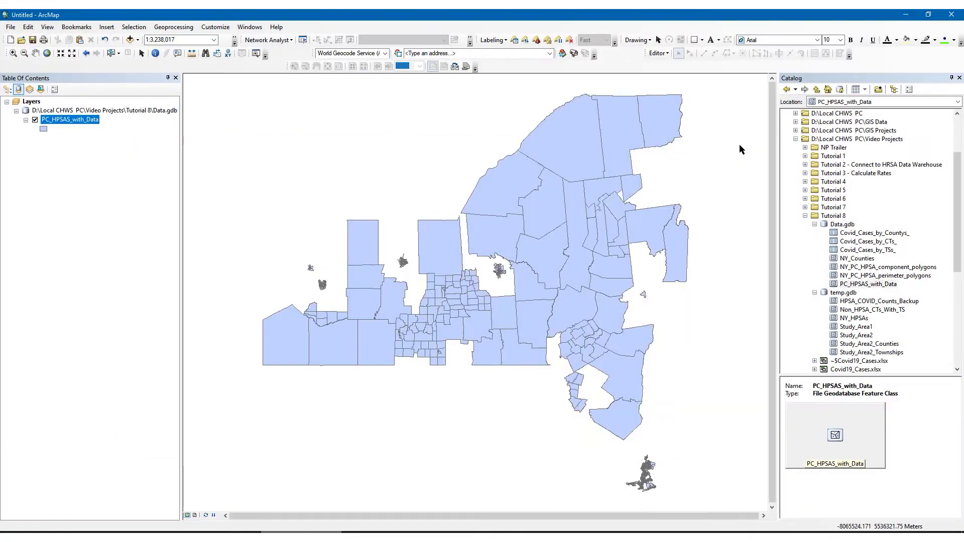
# Step: Start an edit session and reopen the PC_HPSAS_with_Data attribute table at the joined population and case fields
pyautogui.click(658, 53)
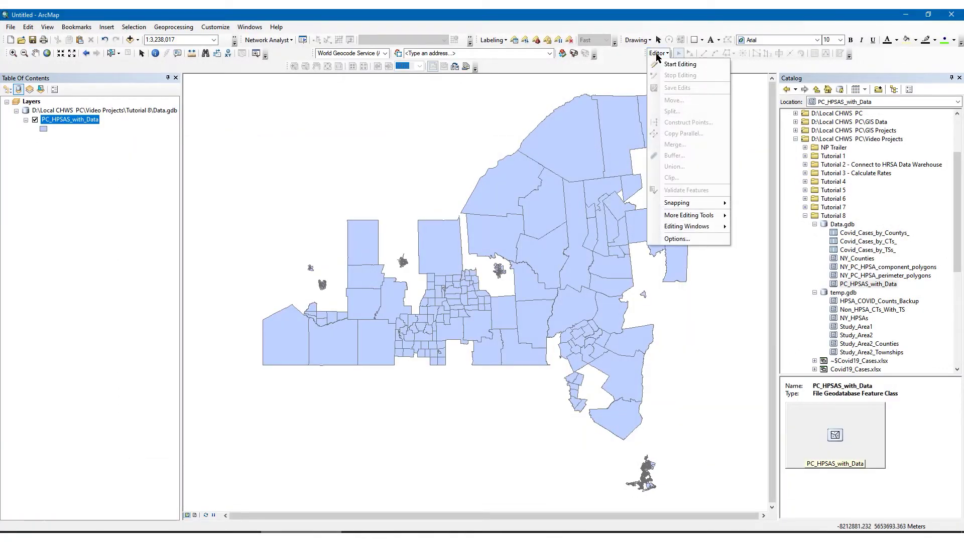
pyautogui.click(667, 64)
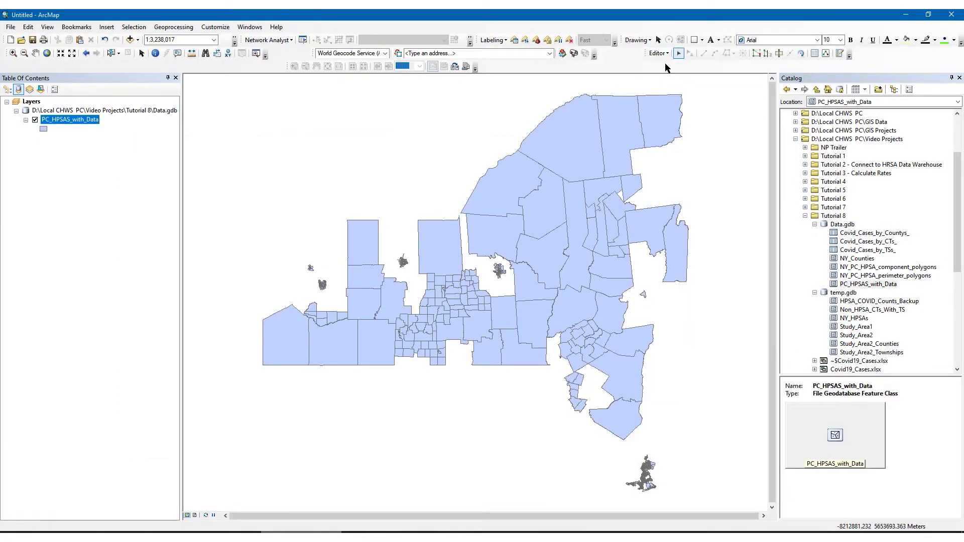
pyautogui.rightClick(78, 121)
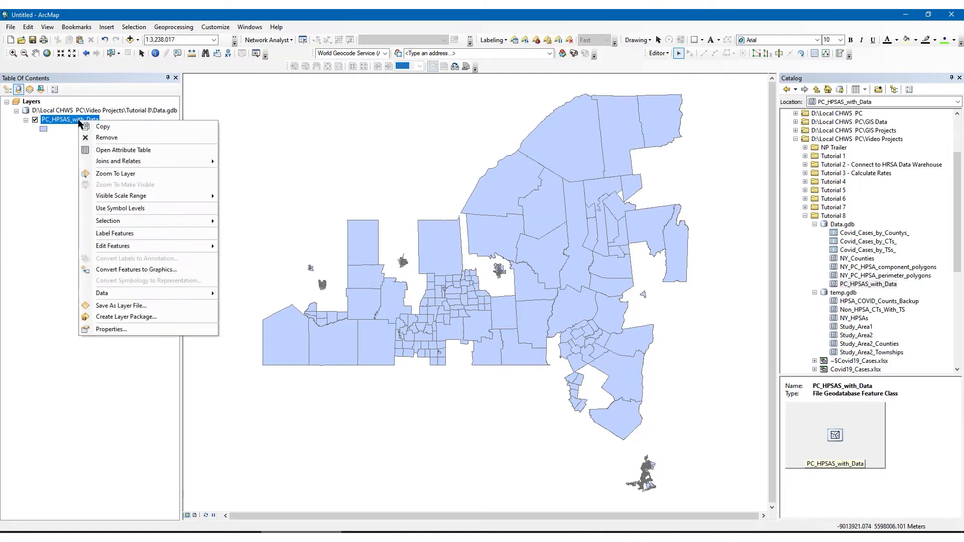
pyautogui.click(98, 151)
pyautogui.moveTo(211, 425); pyautogui.dragTo(673, 425)
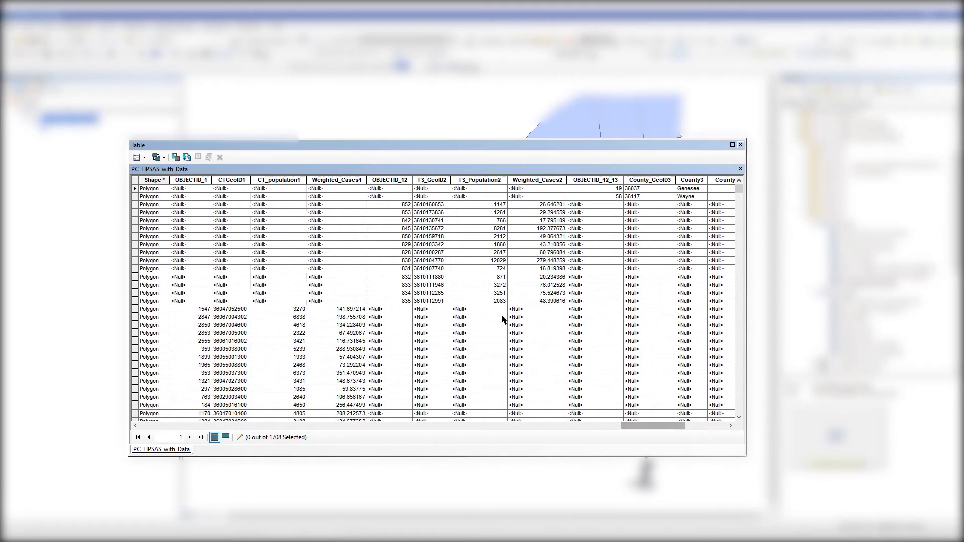
# Step: Set up a Python field calculation for CT_population1 with a code block defining updateValue(value), which returns '0' for None and otherwise the value
pyautogui.click(273, 181)
pyautogui.rightClick(272, 181)
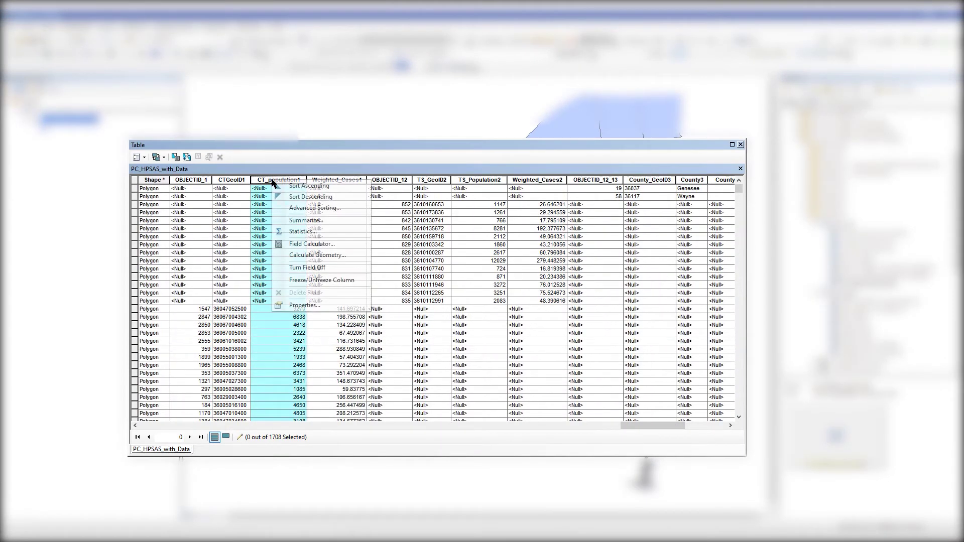
pyautogui.click(301, 244)
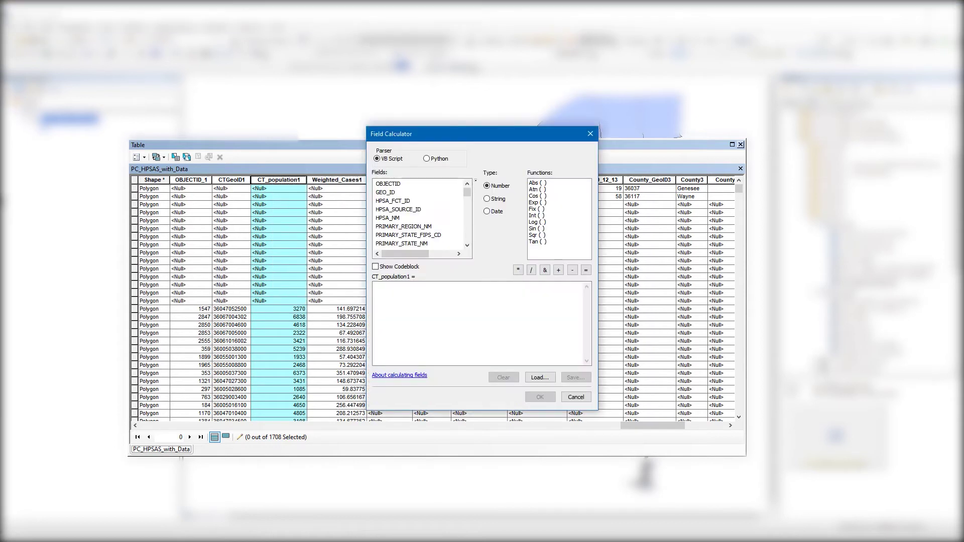
pyautogui.click(427, 159)
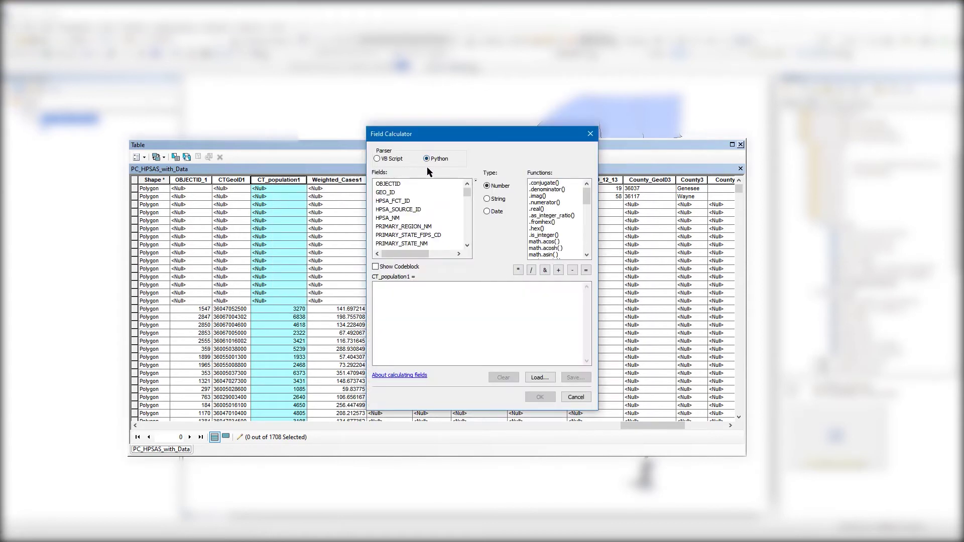
pyautogui.click(375, 267)
pyautogui.click(379, 286)
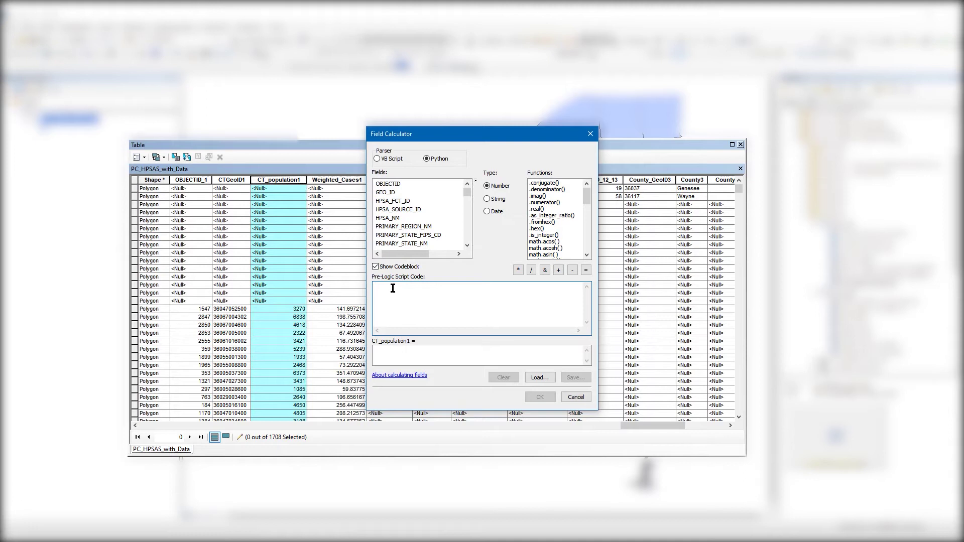
pyautogui.write("def updateValue(value):   if value == None:    return '0'   else: return value")
# Step: Set the CT_population1 expression to updateValue(!CT_Population1!) and run the calculation
pyautogui.click(417, 352)
pyautogui.write('updateValue(!Field_Name!)')
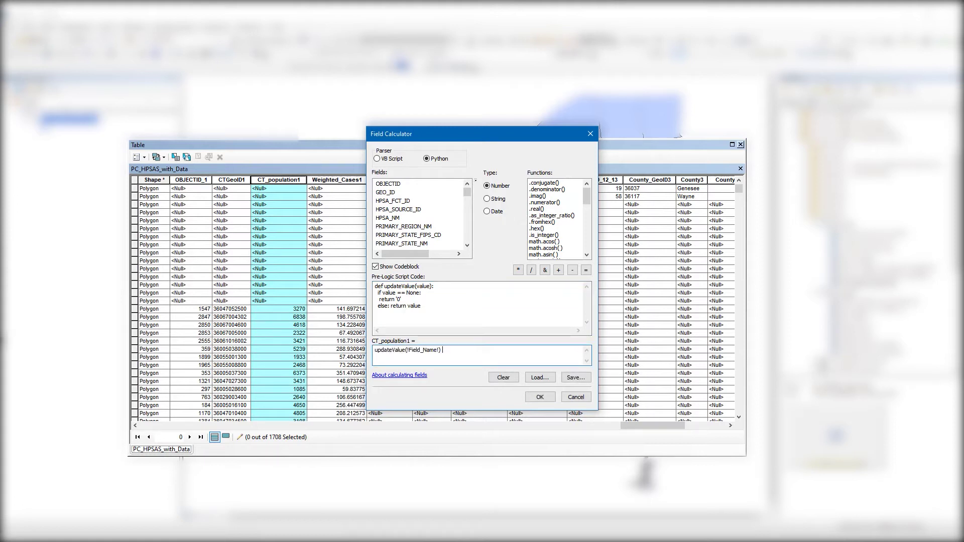
pyautogui.moveTo(409, 351); pyautogui.dragTo(432, 350)
pyautogui.write('CT_Population1')
pyautogui.press('Delete')
pyautogui.click(537, 398)
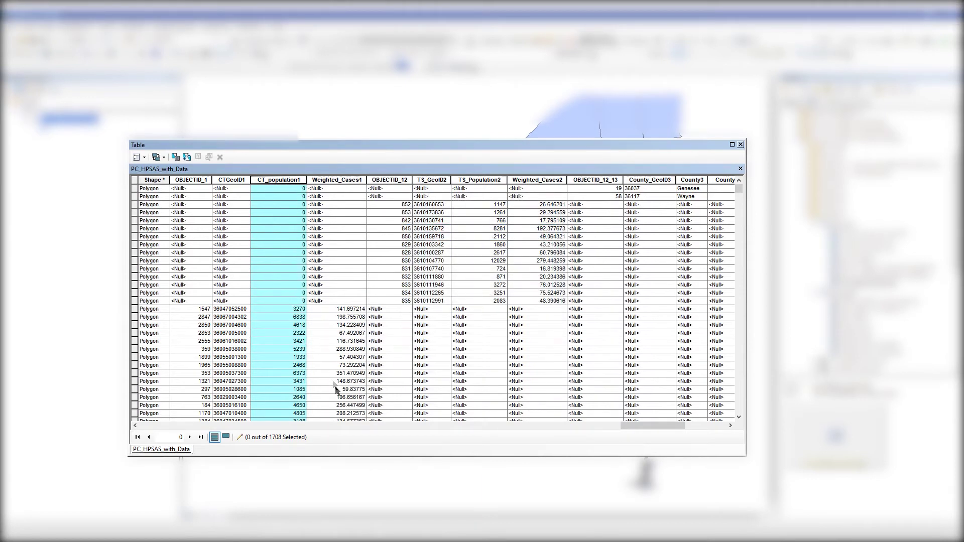
# Step: Replace the null values in the Weighted_Cases1 field with 0 by calculating updateValue(!Weighted_Cases1!)
pyautogui.hscroll(-3, 336, 389)
pyautogui.click(499, 180)
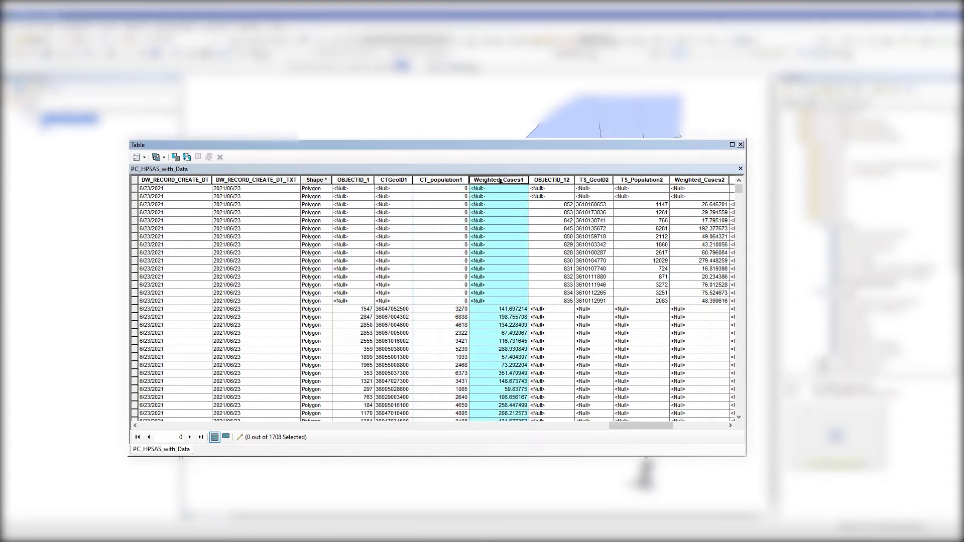
pyautogui.rightClick(499, 180)
pyautogui.click(535, 247)
pyautogui.moveTo(454, 351); pyautogui.dragTo(372, 351)
pyautogui.write('updateValue(!Weighted_Cases1!)')
pyautogui.click(538, 396)
# Step: Replace the null values in the TS_Population2 field with 0 by calculating updateValue(!TS_Population2!)
pyautogui.click(730, 425)
pyautogui.click(479, 180)
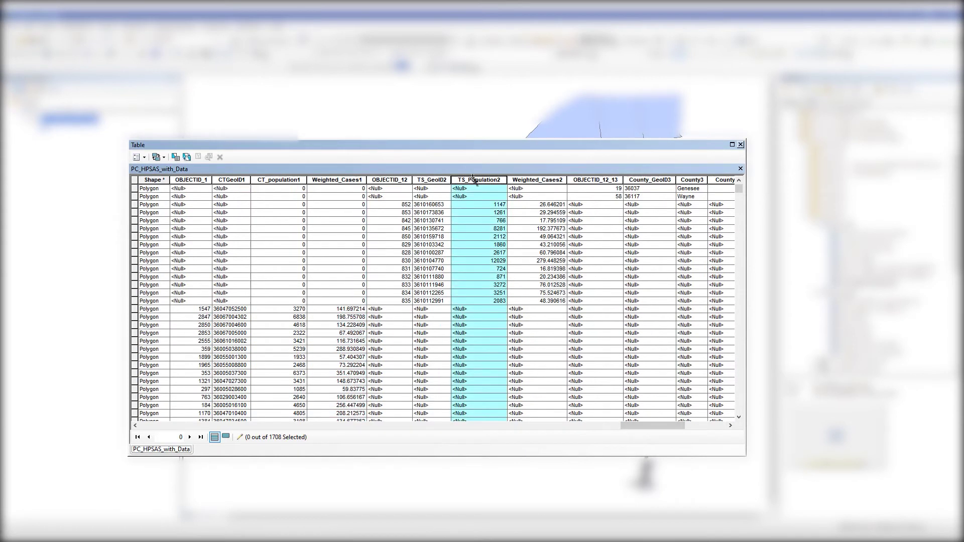
pyautogui.rightClick(477, 180)
pyautogui.click(495, 243)
pyautogui.click(452, 352)
pyautogui.write('updateValue(!TS_Population2!)')
pyautogui.click(540, 396)
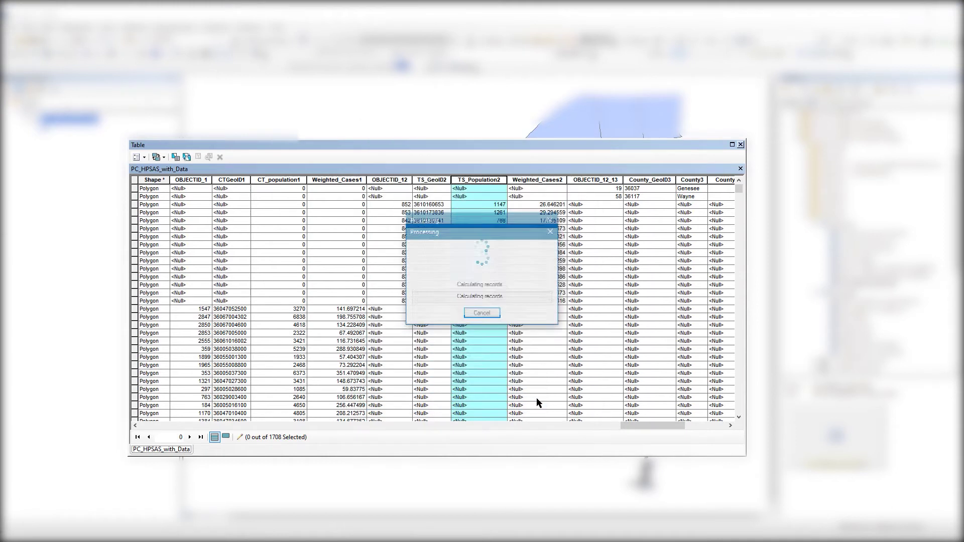
# Step: Replace the null values in the Weighted_Cases2 field with 0 by calculating updateValue(!Weighted_Cases2!)
pyautogui.click(536, 179)
pyautogui.rightClick(552, 180)
pyautogui.click(585, 246)
pyautogui.moveTo(454, 350); pyautogui.dragTo(365, 350)
pyautogui.write('updateValue(!Weighted_Cases2!)')
pyautogui.click(540, 396)
# Step: Replace the null values in the County_Population3 field with 0 by calculating updateValue(!County_Population3!)
pyautogui.click(730, 426)
pyautogui.click(731, 426)
pyautogui.click(731, 425)
pyautogui.click(731, 426)
pyautogui.click(731, 426)
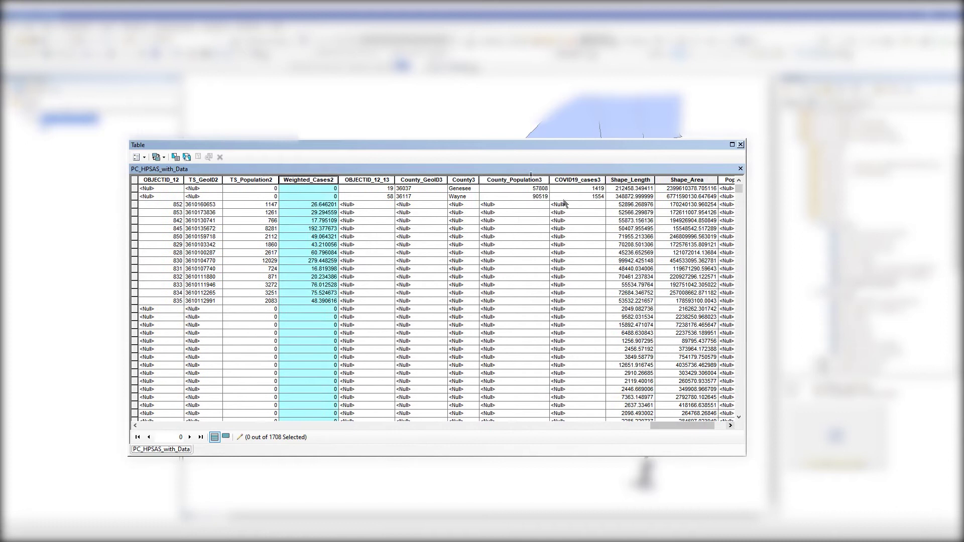
pyautogui.click(522, 180)
pyautogui.rightClick(525, 181)
pyautogui.click(564, 249)
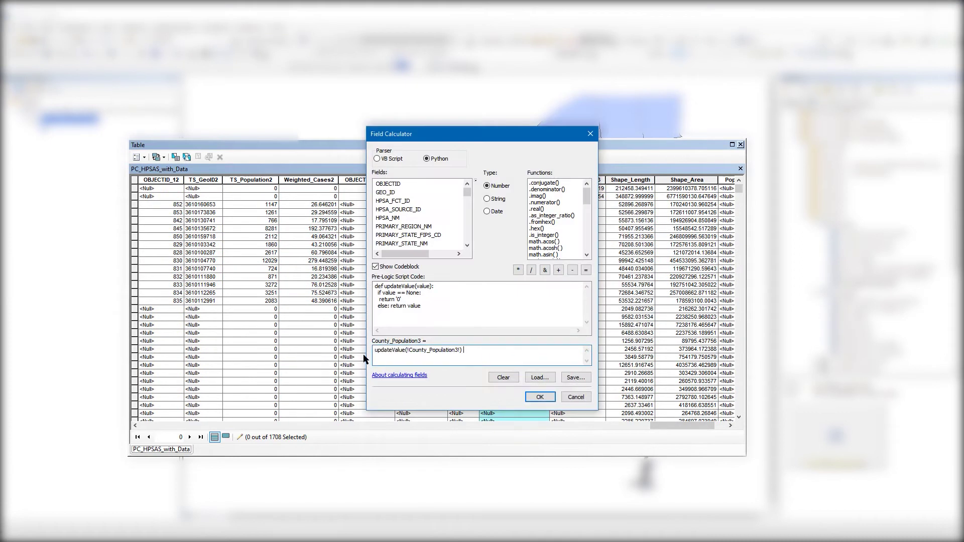
pyautogui.click(540, 396)
# Step: Replace the null values in the COVID19_cases3 field with 0 by applying the Python updateValue function to that field
pyautogui.rightClick(594, 179)
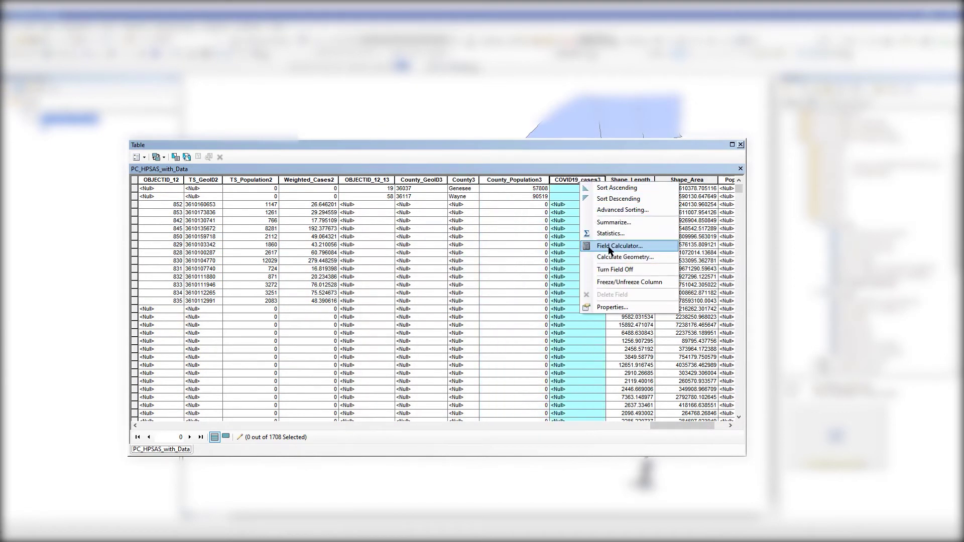
pyautogui.click(615, 247)
pyautogui.moveTo(460, 350); pyautogui.dragTo(374, 350)
pyautogui.write('updateValue(!Weighted_Cases3!)')
pyautogui.moveTo(502, 132); pyautogui.dragTo(439, 134)
pyautogui.moveTo(347, 352); pyautogui.dragTo(371, 353)
pyautogui.write('COVID19')
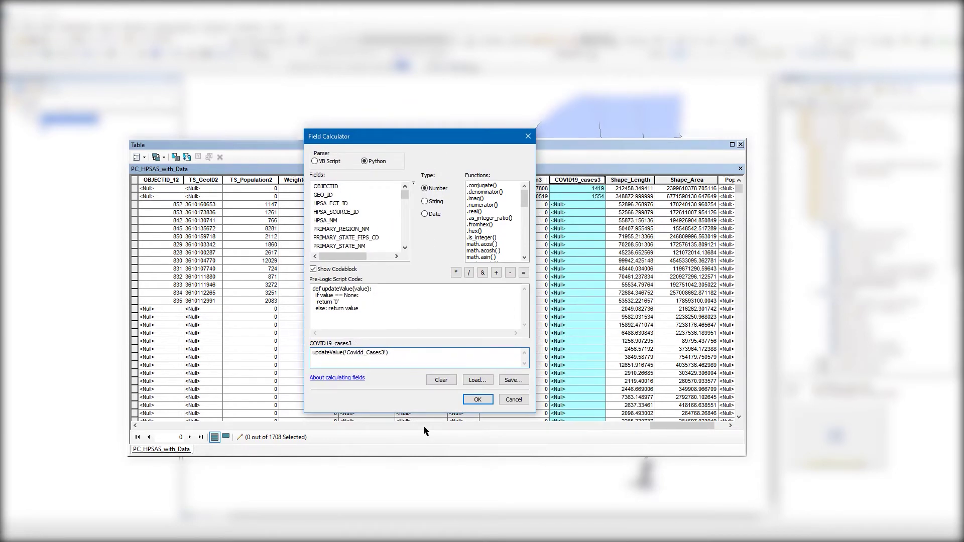
pyautogui.click(478, 399)
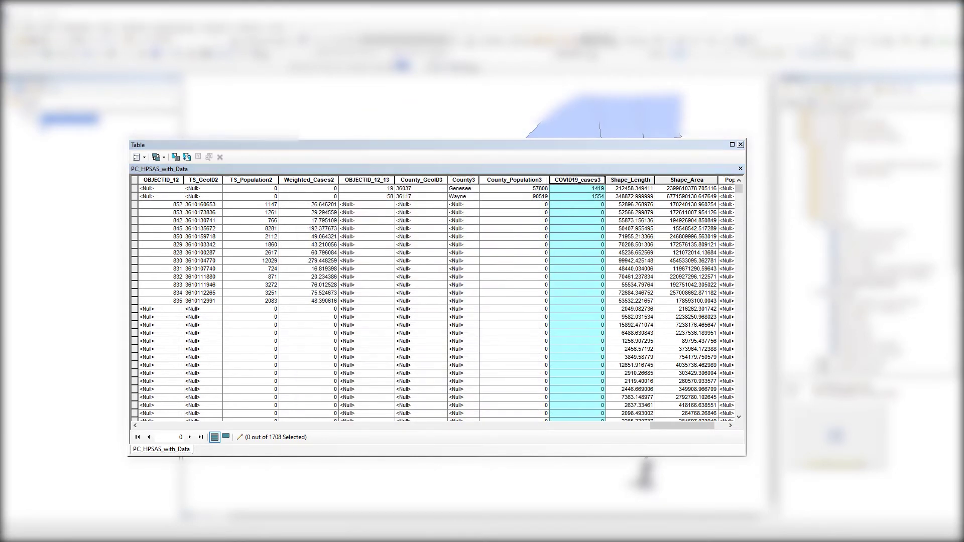
# Step: Close the attribute table and stop the edit session
pyautogui.click(740, 145)
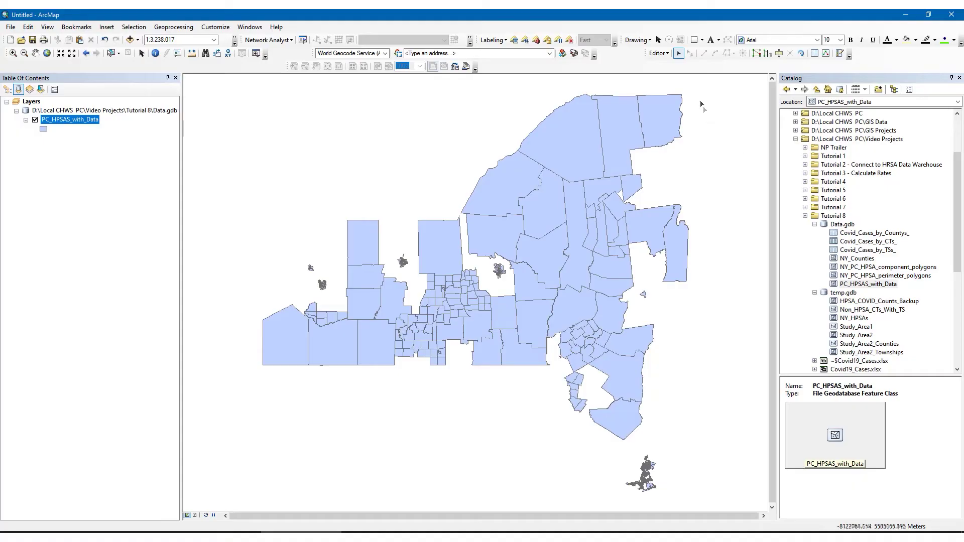
pyautogui.click(663, 53)
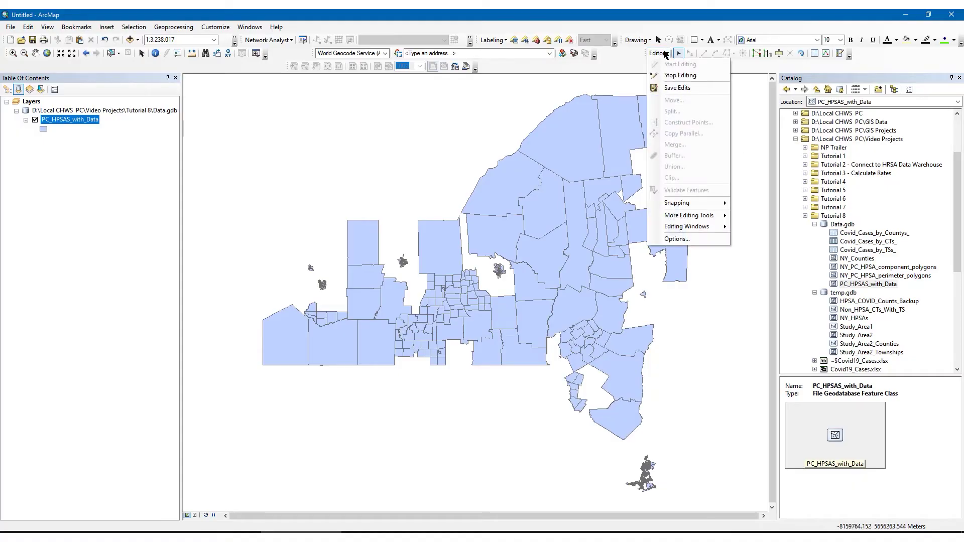
pyautogui.click(678, 74)
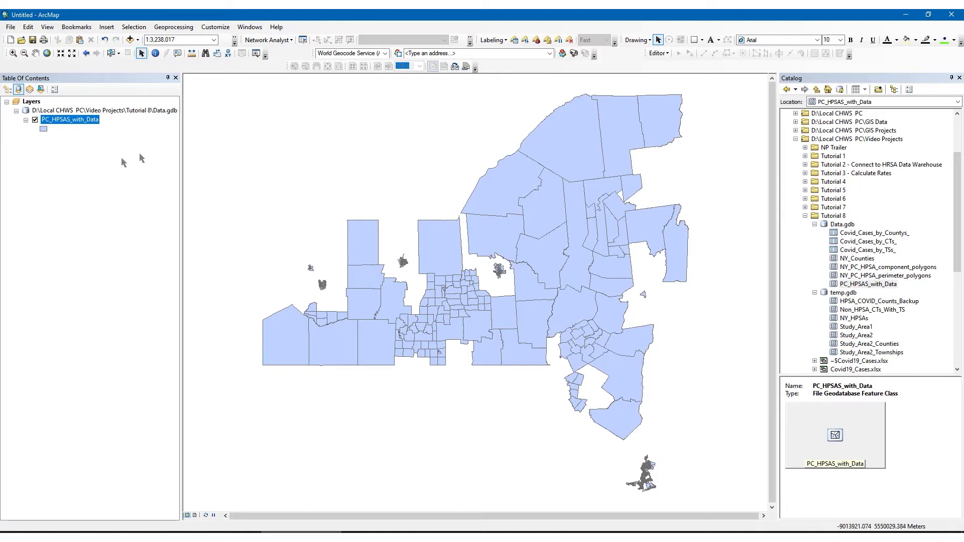
# Step: Open the attribute table of the PC_HPSAS_with_Data layer at its Population and Covid_19_cases fields
pyautogui.rightClick(75, 120)
pyautogui.click(97, 150)
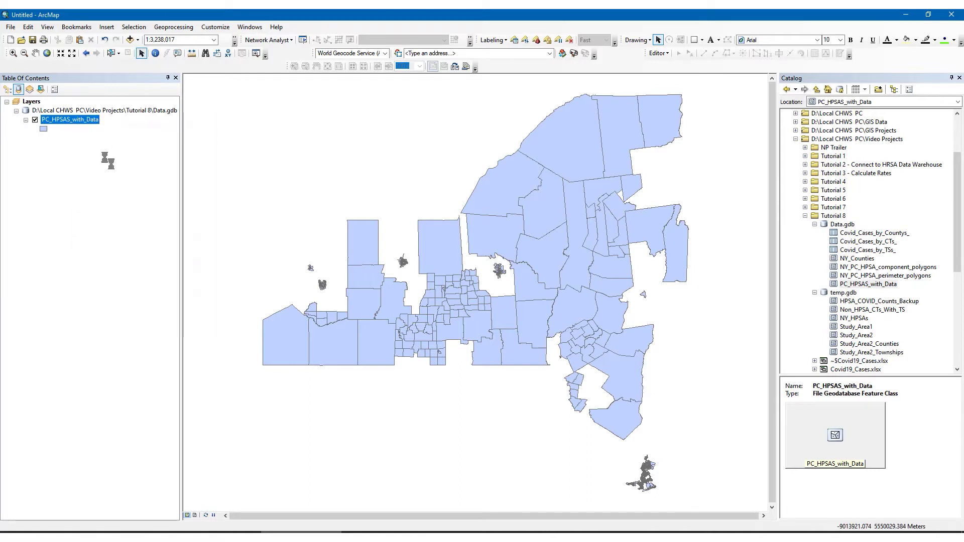
pyautogui.moveTo(189, 428); pyautogui.dragTo(737, 433)
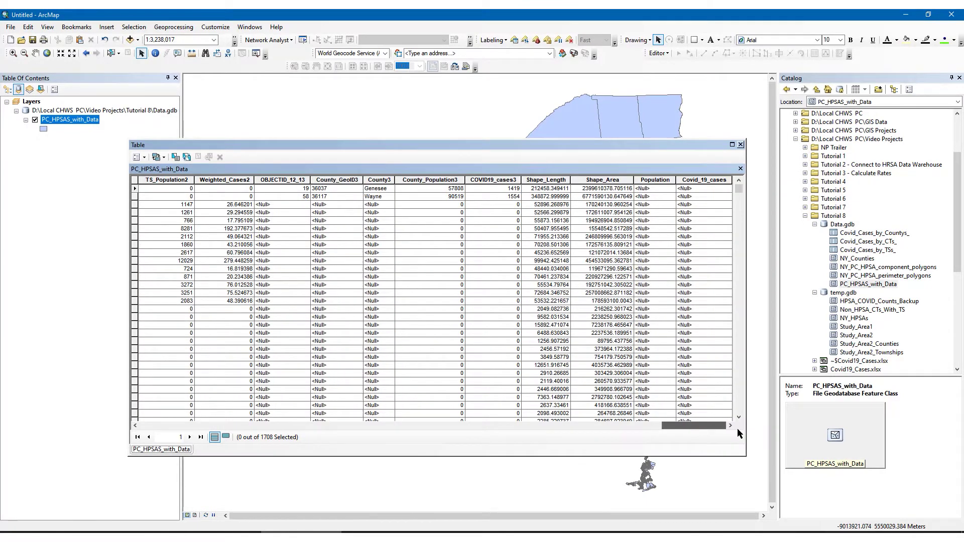
# Step: Calculate the Population field as [CT_population1] + [TS_Population2] + [County_Population3]
pyautogui.click(653, 180)
pyautogui.rightClick(652, 180)
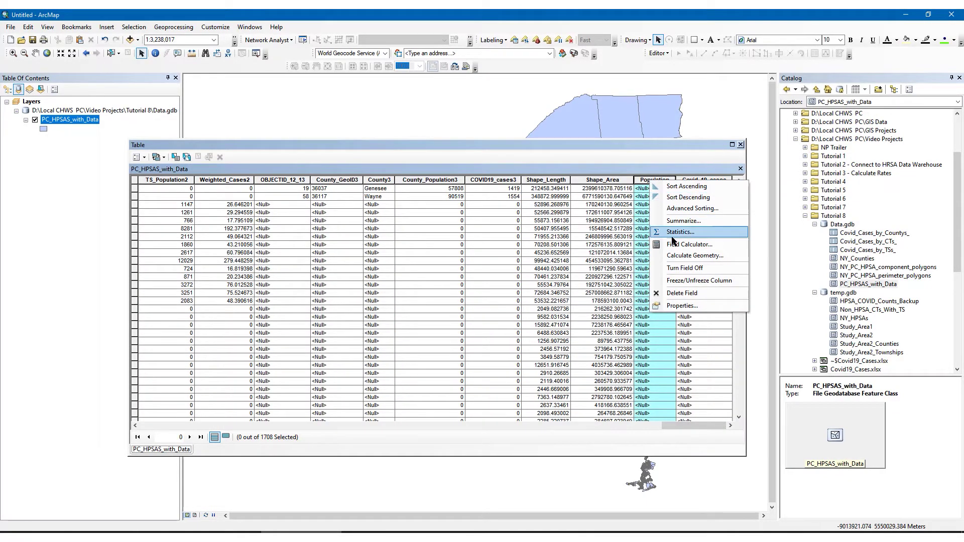
pyautogui.click(688, 244)
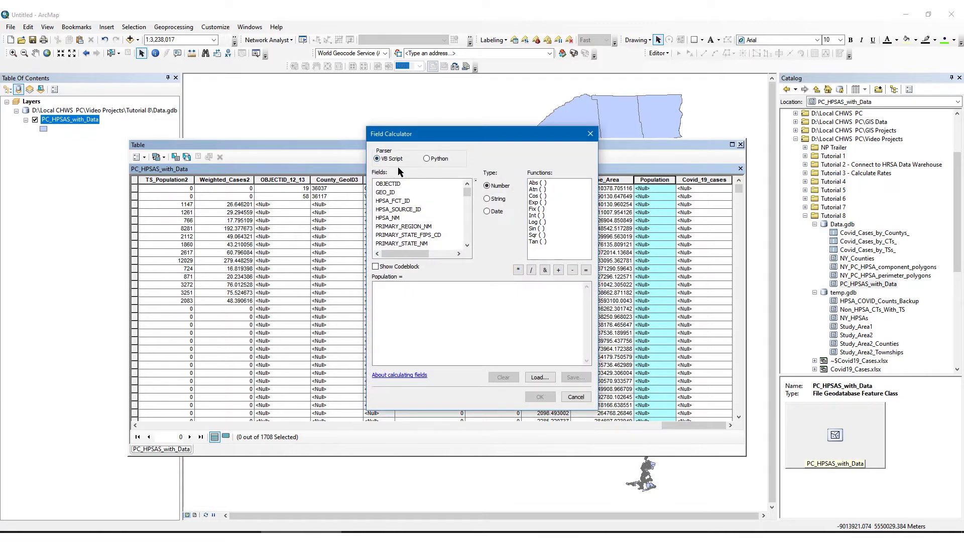
pyautogui.moveTo(466, 196); pyautogui.dragTo(471, 244)
pyautogui.click(467, 185)
pyautogui.click(467, 185)
pyautogui.click(466, 186)
pyautogui.click(467, 185)
pyautogui.click(467, 185)
pyautogui.click(467, 186)
pyautogui.click(467, 185)
pyautogui.click(467, 185)
pyautogui.doubleClick(401, 194)
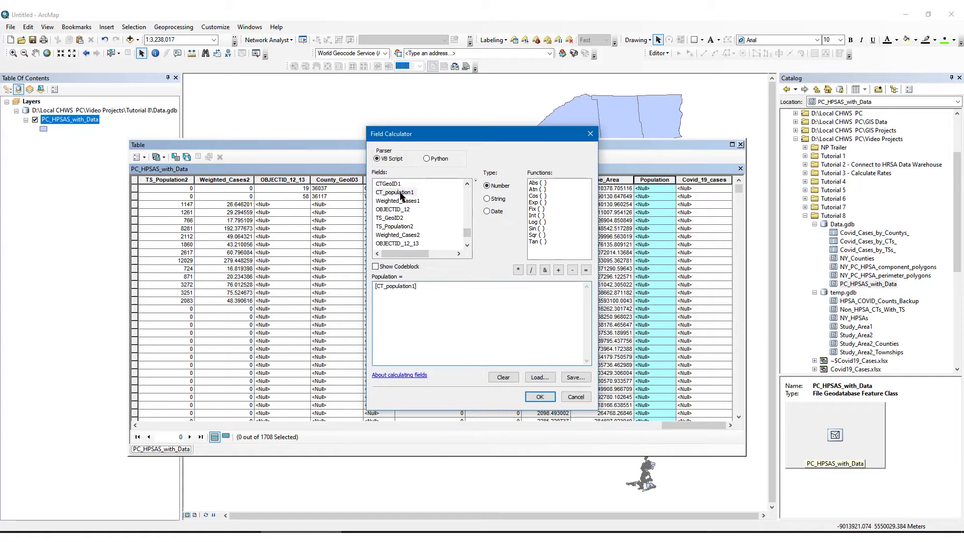
pyautogui.write('+')
pyautogui.doubleClick(402, 227)
pyautogui.write('+')
pyautogui.click(467, 245)
pyautogui.click(466, 245)
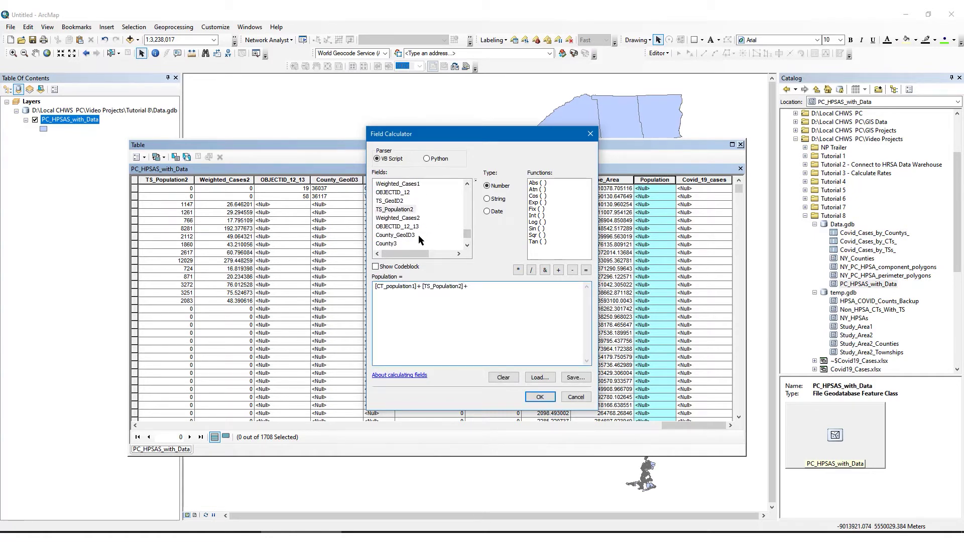
pyautogui.click(467, 245)
pyautogui.click(467, 245)
pyautogui.click(467, 245)
pyautogui.doubleClick(411, 227)
pyautogui.click(540, 397)
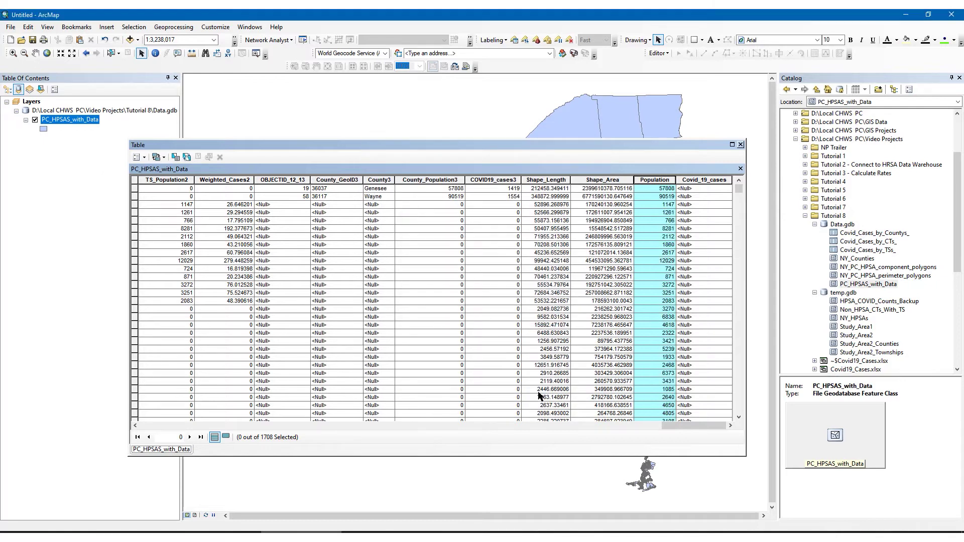
# Step: Calculate the Covid_19_cases field as [Weighted_Cases1] + [Weighted_Cases2] + [COVID19_cases3] and close the attribute table
pyautogui.rightClick(697, 181)
pyautogui.click(697, 183)
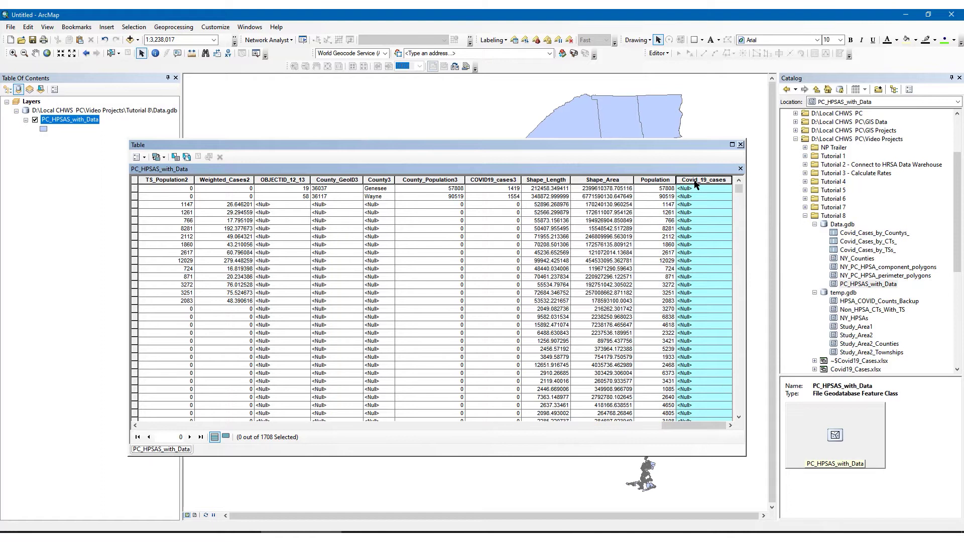
pyautogui.rightClick(697, 184)
pyautogui.click(713, 249)
pyautogui.moveTo(525, 286); pyautogui.dragTo(374, 287)
pyautogui.press('Delete')
pyautogui.moveTo(468, 194); pyautogui.dragTo(468, 236)
pyautogui.click(468, 185)
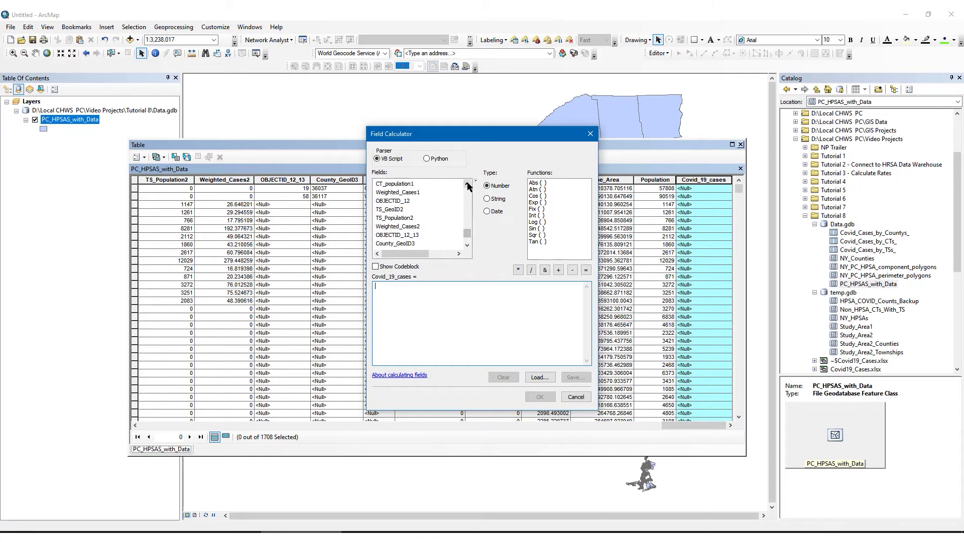
pyautogui.doubleClick(410, 194)
pyautogui.write('+')
pyautogui.doubleClick(409, 226)
pyautogui.write('+')
pyautogui.scroll(-3, 409, 221)
pyautogui.doubleClick(407, 211)
pyautogui.click(540, 397)
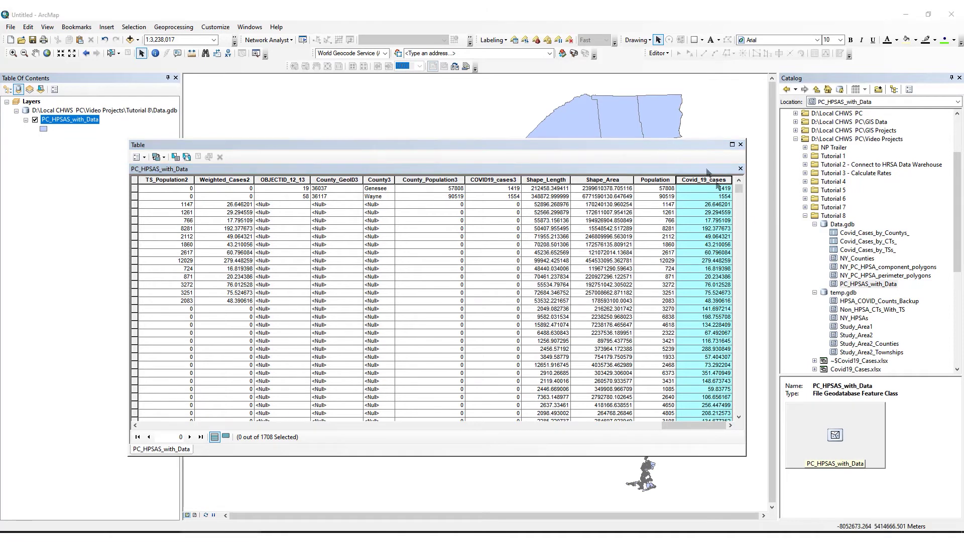
pyautogui.click(737, 145)
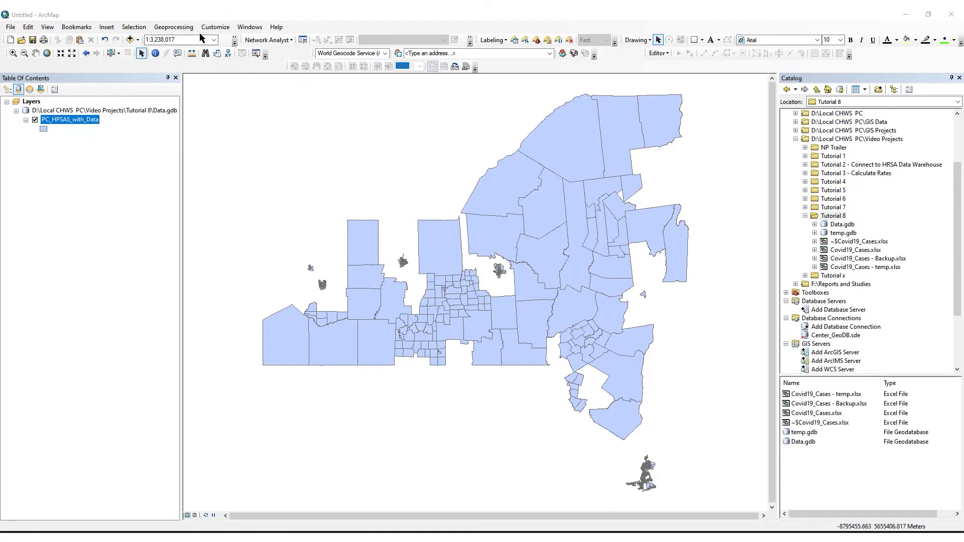
# Step: Start the Dissolve geoprocessing tool with PC_HPSAS_with_Data as the input features
pyautogui.click(173, 27)
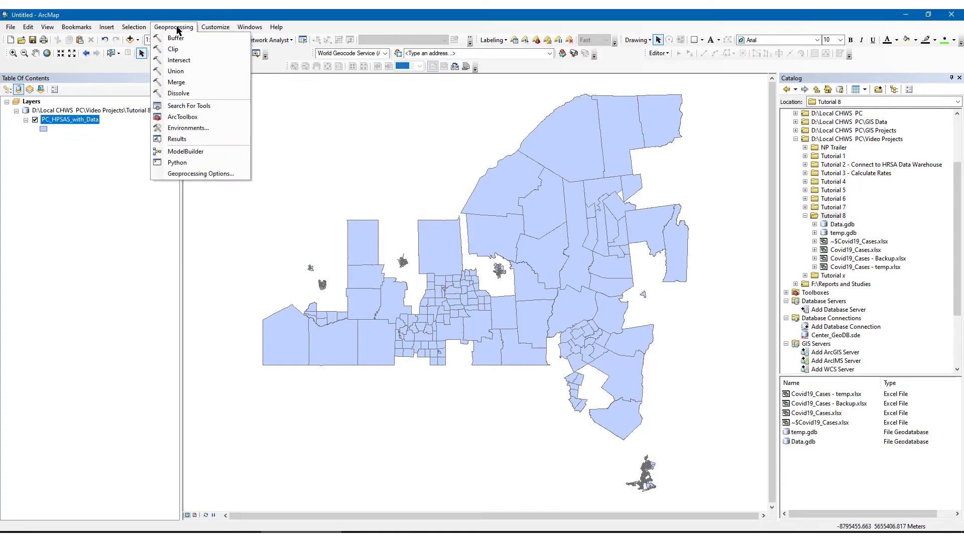
pyautogui.click(188, 92)
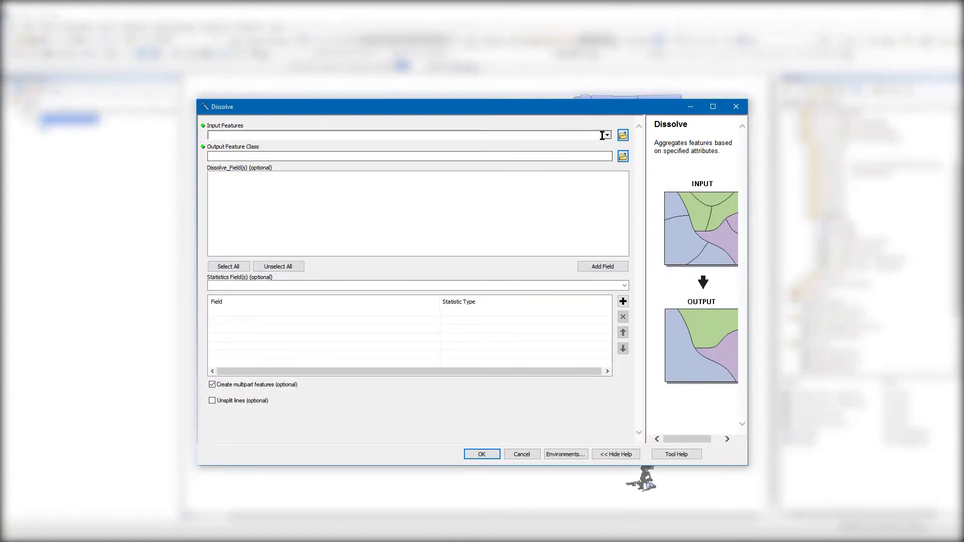
pyautogui.click(607, 135)
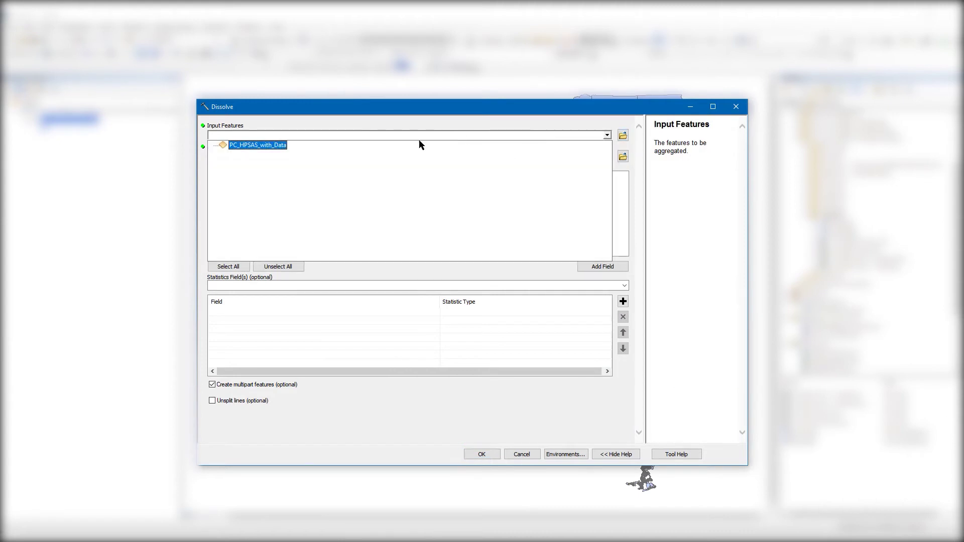
pyautogui.click(256, 146)
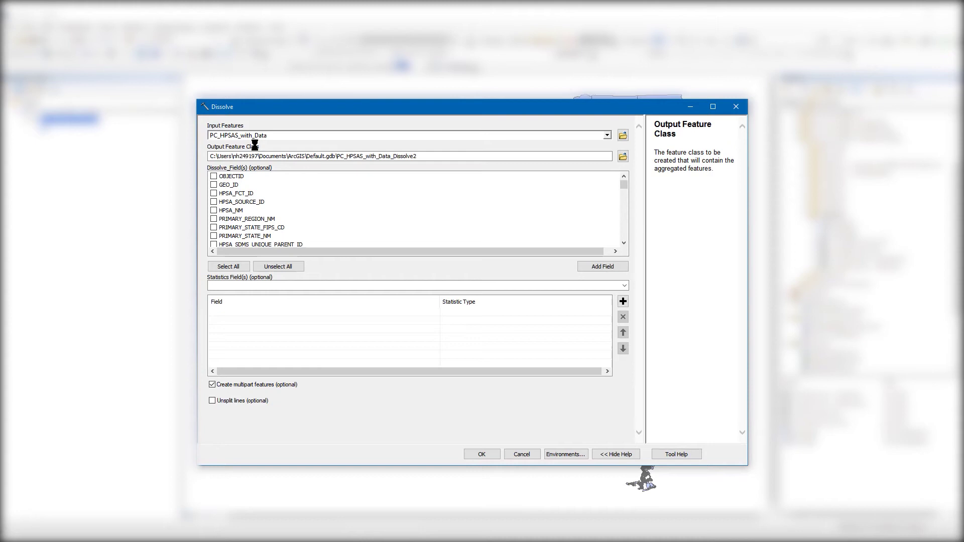
# Step: Set the Dissolve output feature class to Study_Area1 inside Data.gdb in the Tutorial 8 folder
pyautogui.click(621, 158)
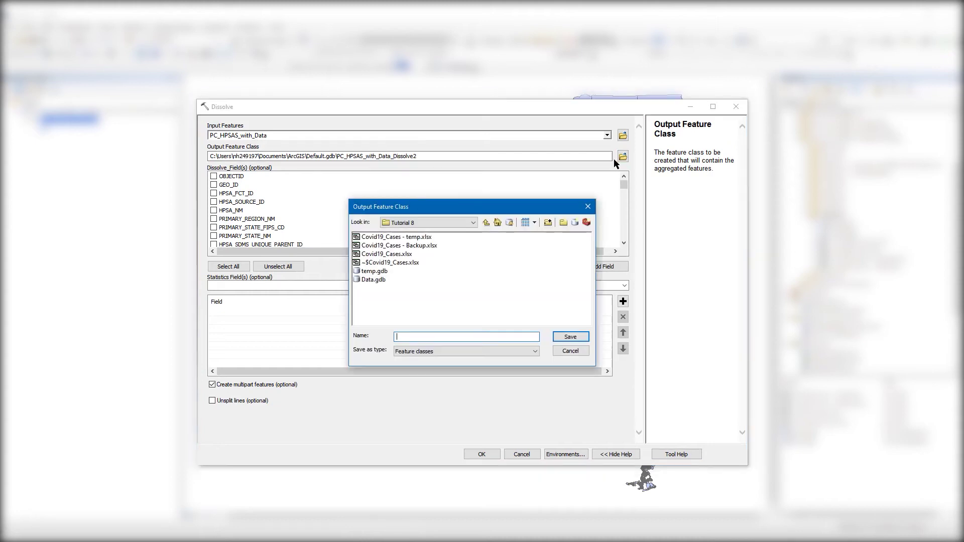
pyautogui.doubleClick(372, 280)
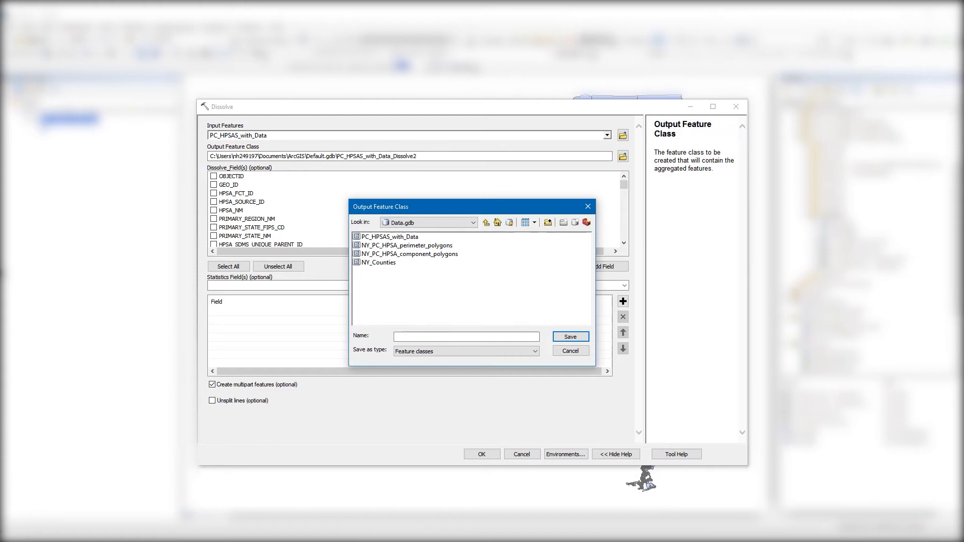
pyautogui.click(515, 338)
pyautogui.write('Study_Area1')
pyautogui.click(569, 337)
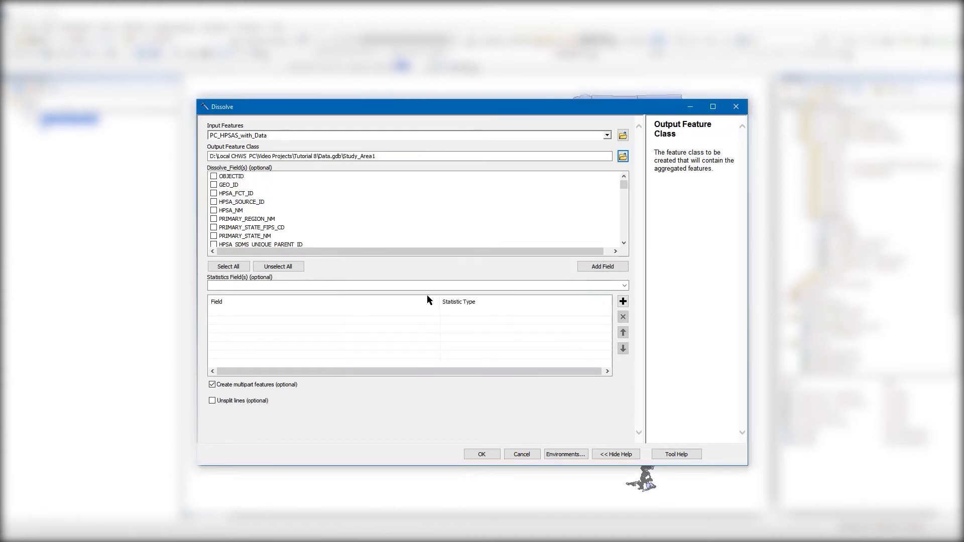
# Step: Choose HPSA_NM as the dissolve field and add Population and Covid_19_cases as statistics fields
pyautogui.click(213, 210)
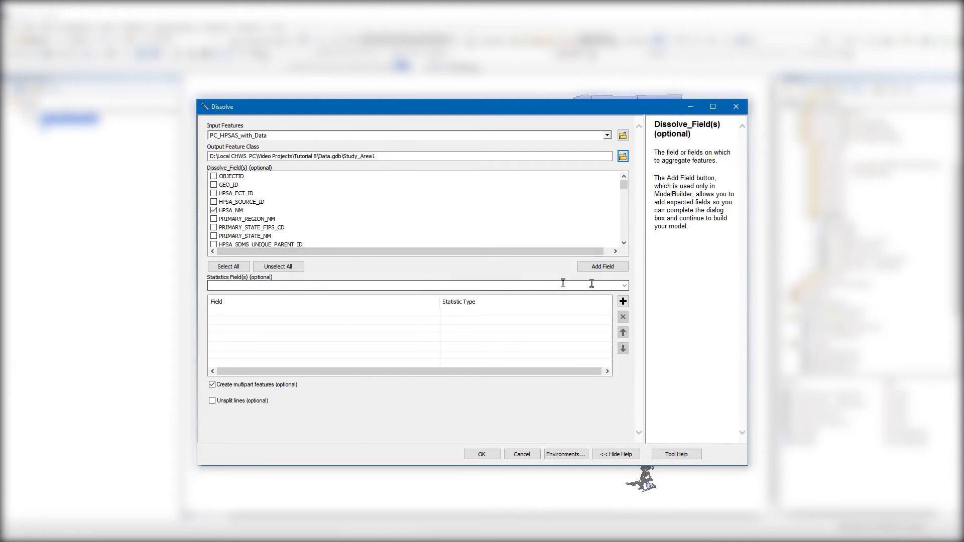
pyautogui.click(625, 287)
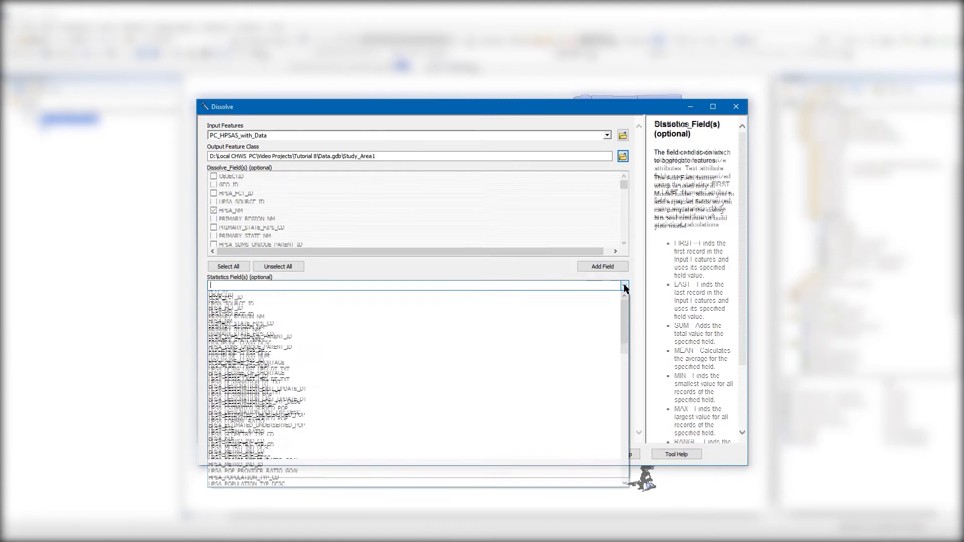
pyautogui.moveTo(627, 317); pyautogui.dragTo(617, 468)
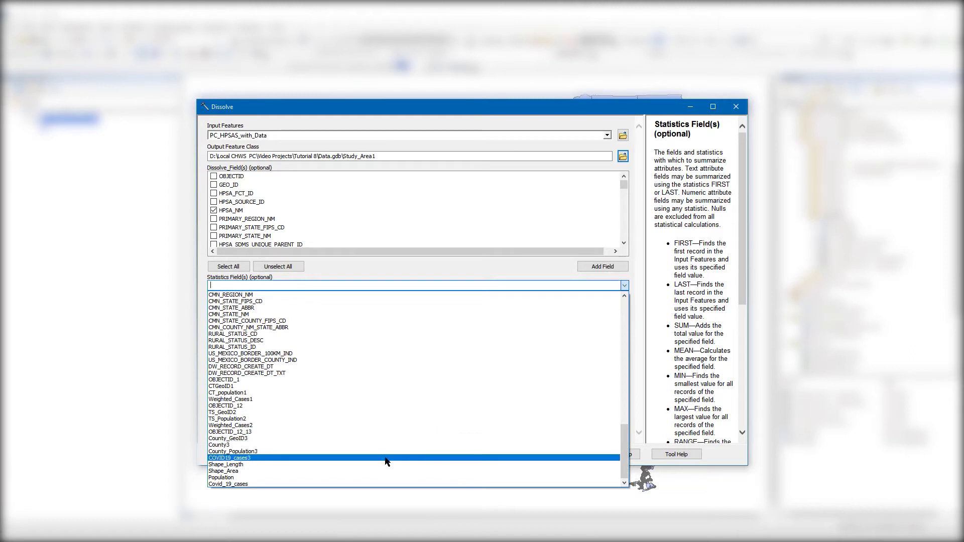
pyautogui.click(234, 478)
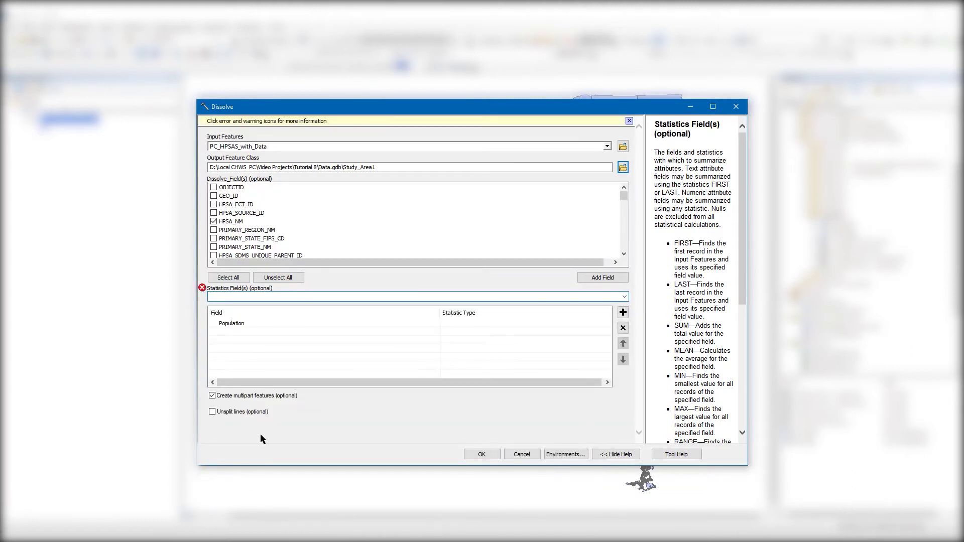
pyautogui.click(624, 296)
pyautogui.moveTo(624, 335); pyautogui.dragTo(563, 483)
pyautogui.click(252, 496)
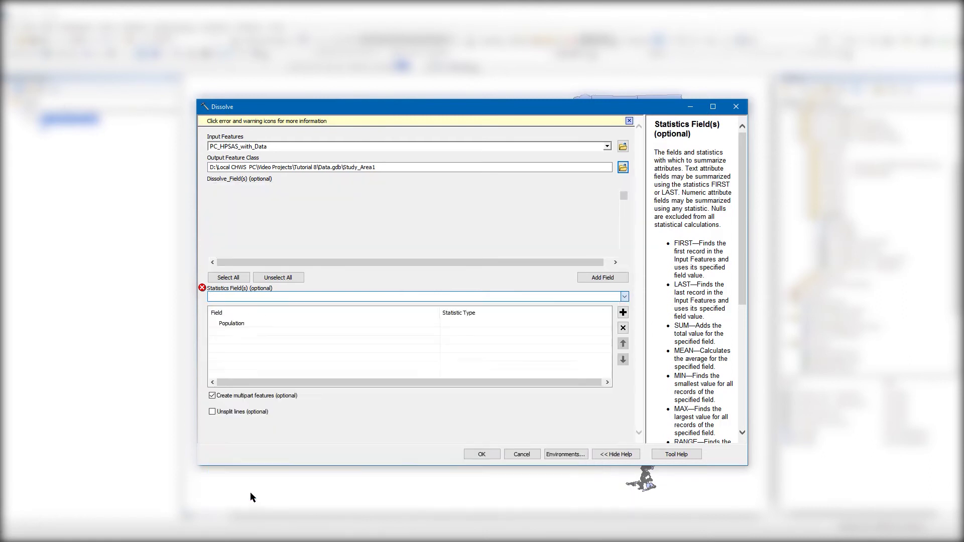
# Step: Set the statistic type of Population and Covid_19_cases to SUM and run the Dissolve
pyautogui.click(448, 322)
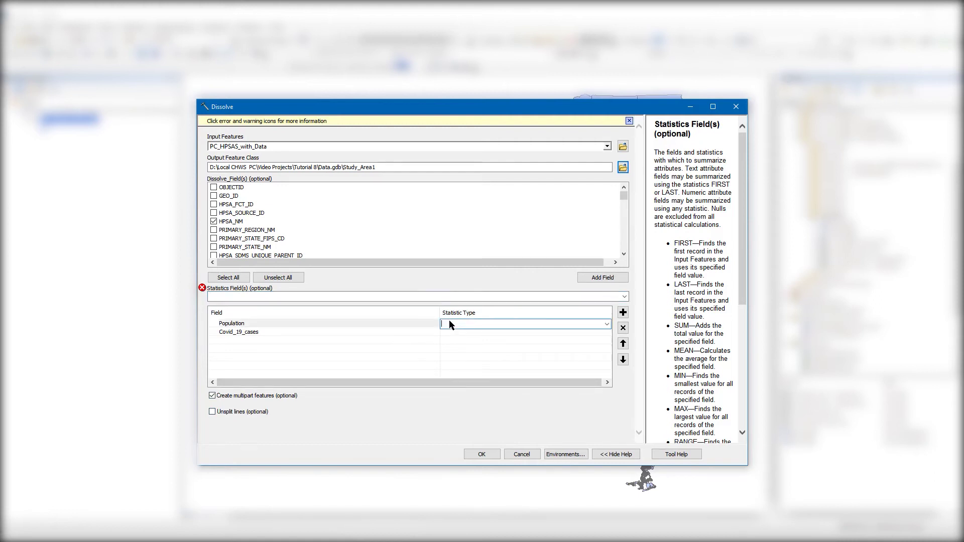
pyautogui.click(608, 325)
pyautogui.click(459, 347)
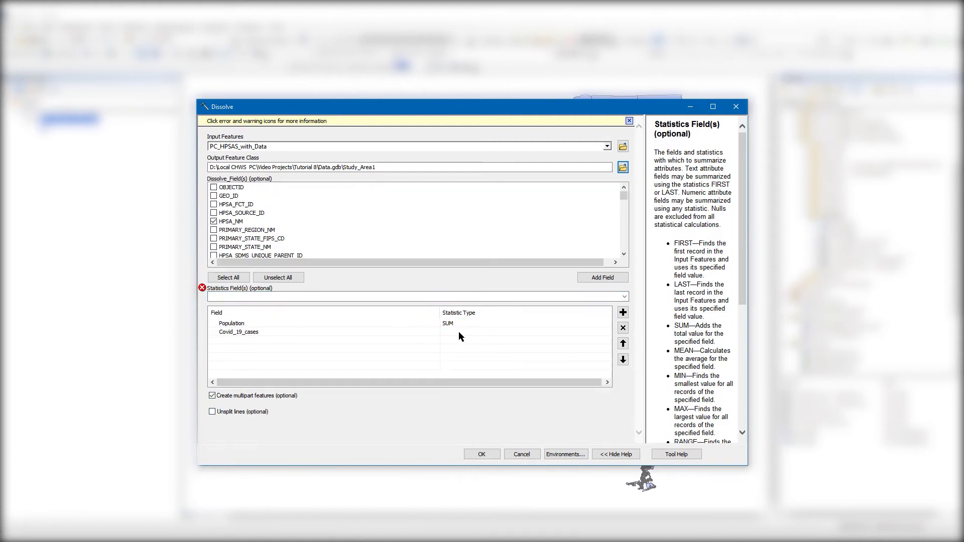
pyautogui.click(457, 332)
pyautogui.click(607, 333)
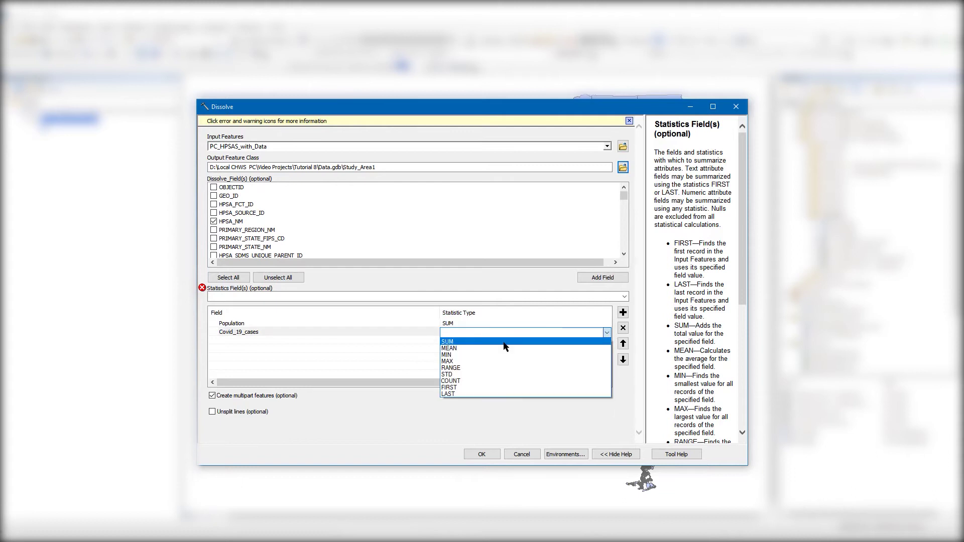
pyautogui.click(503, 342)
pyautogui.click(482, 455)
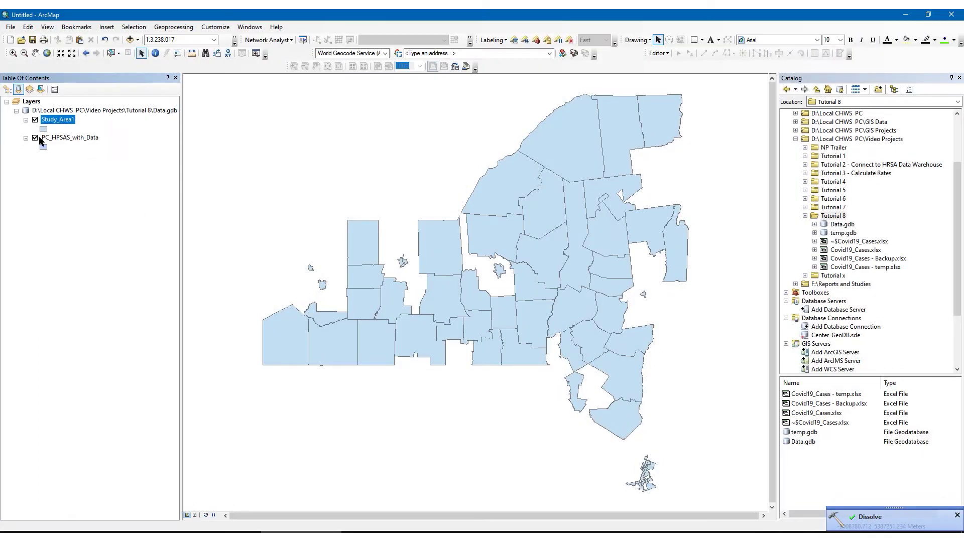
# Step: Toggle layer visibility to compare the dissolved Study_Area1 polygons with the original PC_HPSAS_with_Data polygons
pyautogui.click(35, 138)
pyautogui.click(35, 120)
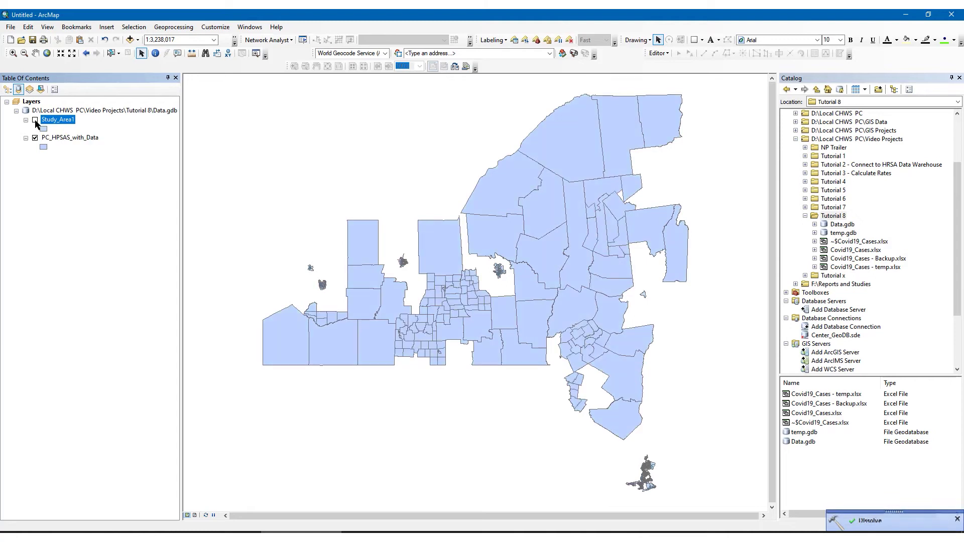
pyautogui.click(35, 120)
# Step: Examine the SUM_Population and SUM_Covid_19_cases fields in the Study_Area1 attribute table, then close it
pyautogui.rightClick(49, 121)
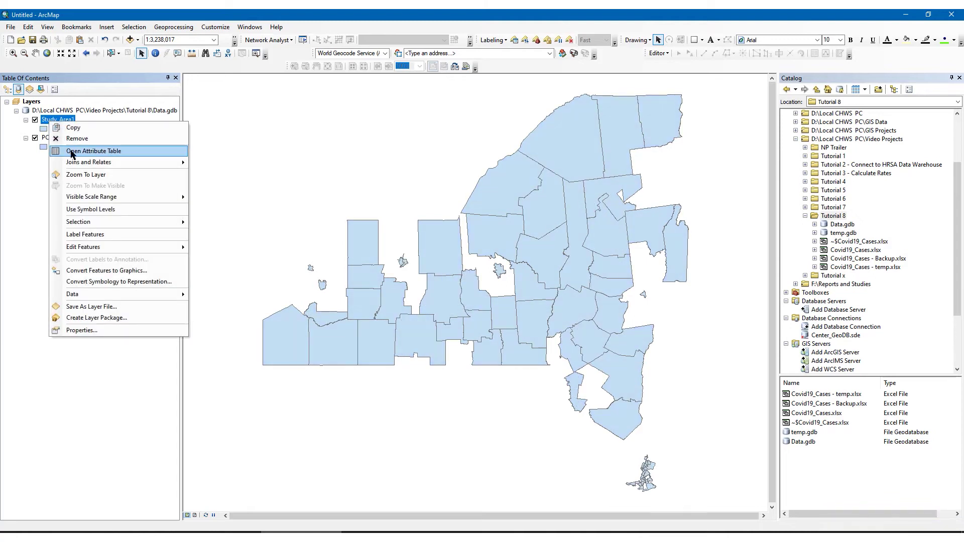
pyautogui.click(73, 152)
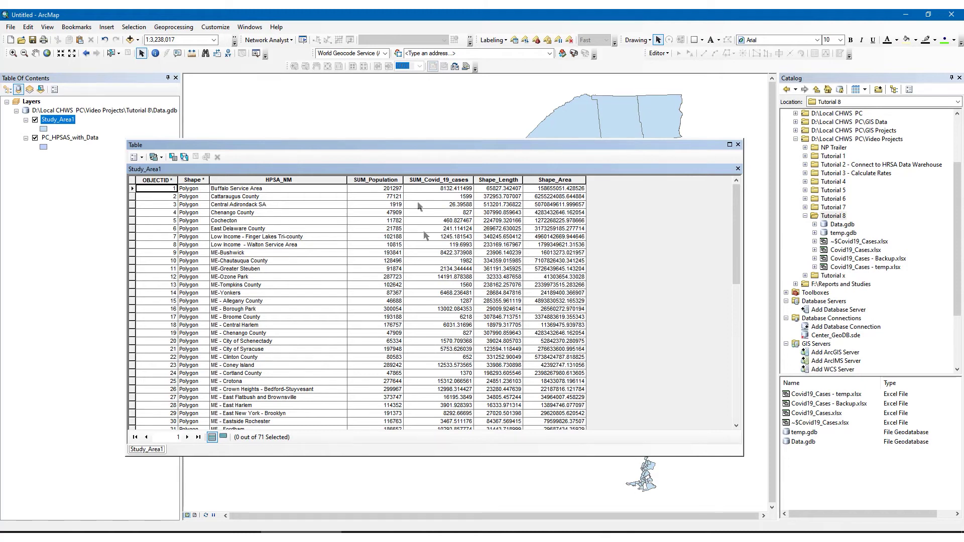
pyautogui.click(421, 180)
pyautogui.keyDown('ctrl'); pyautogui.click(390, 179); pyautogui.keyUp('ctrl')
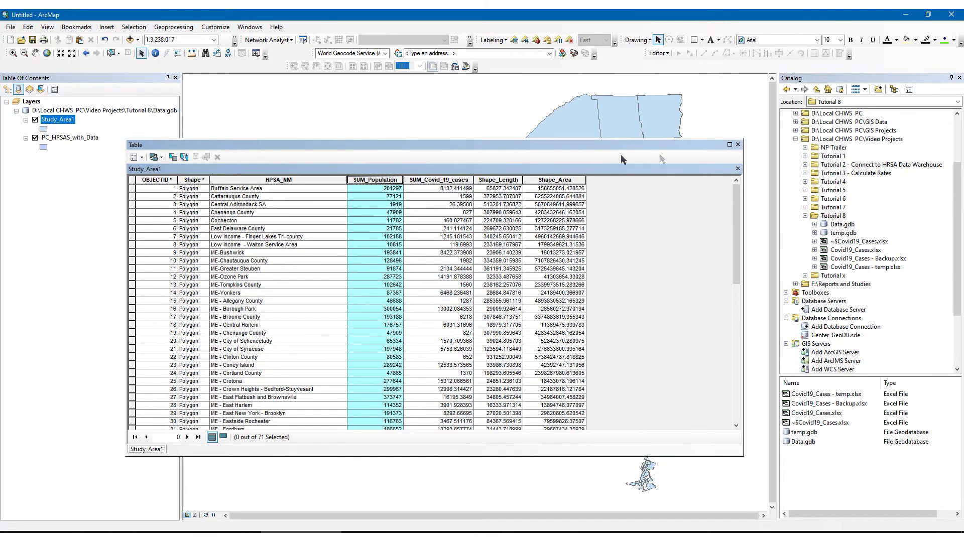
pyautogui.click(738, 145)
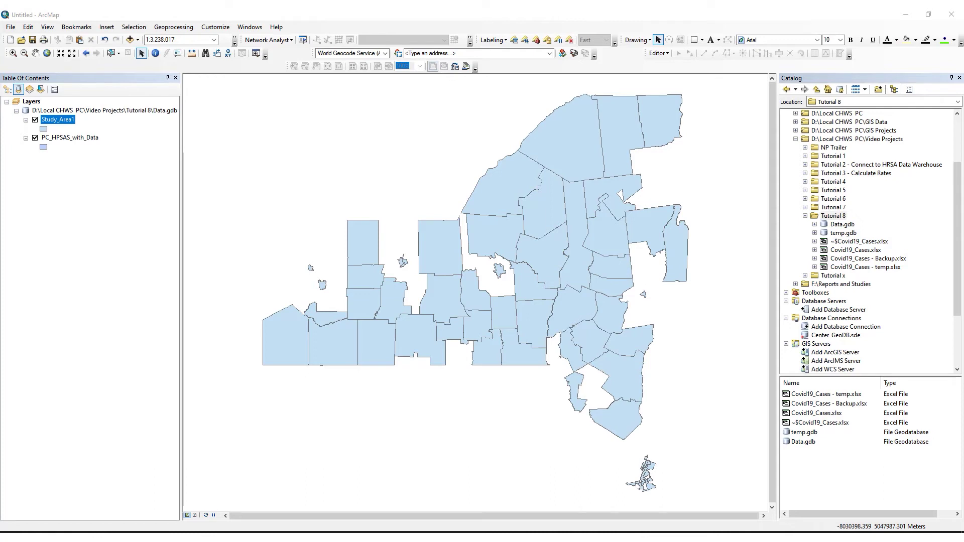
# Step: Add the Study_Area2 feature class from Data.gdb to the map
pyautogui.doubleClick(842, 224)
pyautogui.click(857, 301)
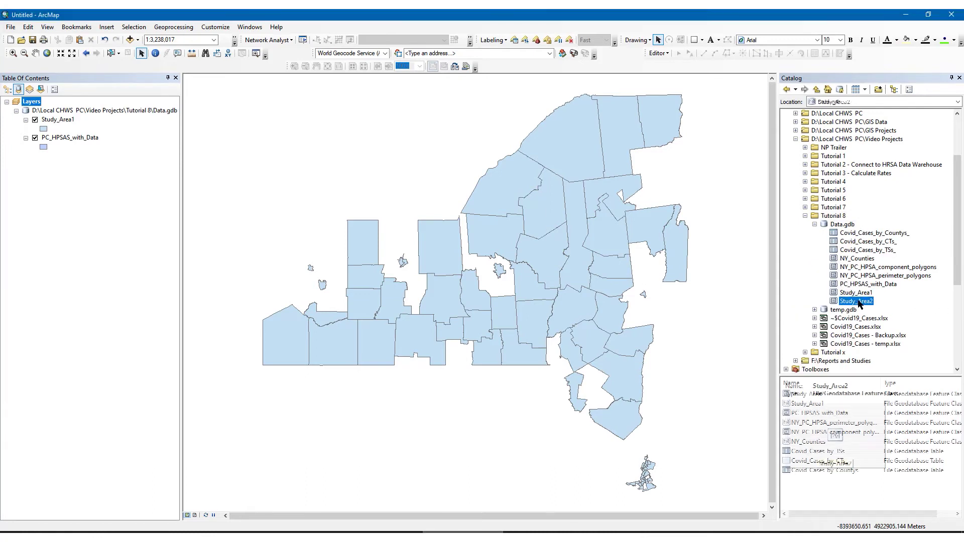
pyautogui.moveTo(858, 302)
pyautogui.mouseDown()
pyautogui.moveTo(654, 284)
pyautogui.moveTo(123, 208)
pyautogui.mouseUp()
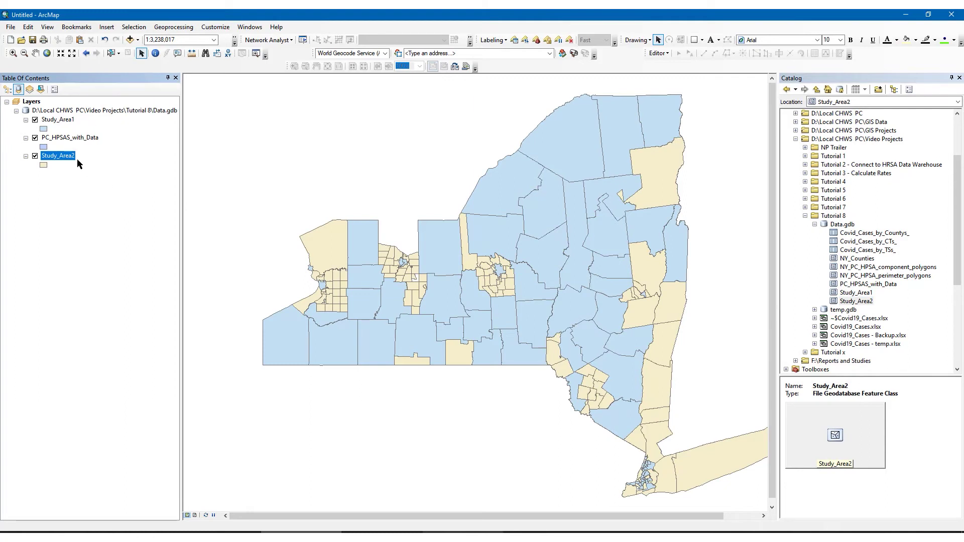
# Step: List the layers by drawing order, placing Study_Area2 directly below Study_Area1, and hide PC_HPSAS_with_Data
pyautogui.click(7, 89)
pyautogui.moveTo(48, 147); pyautogui.dragTo(40, 127)
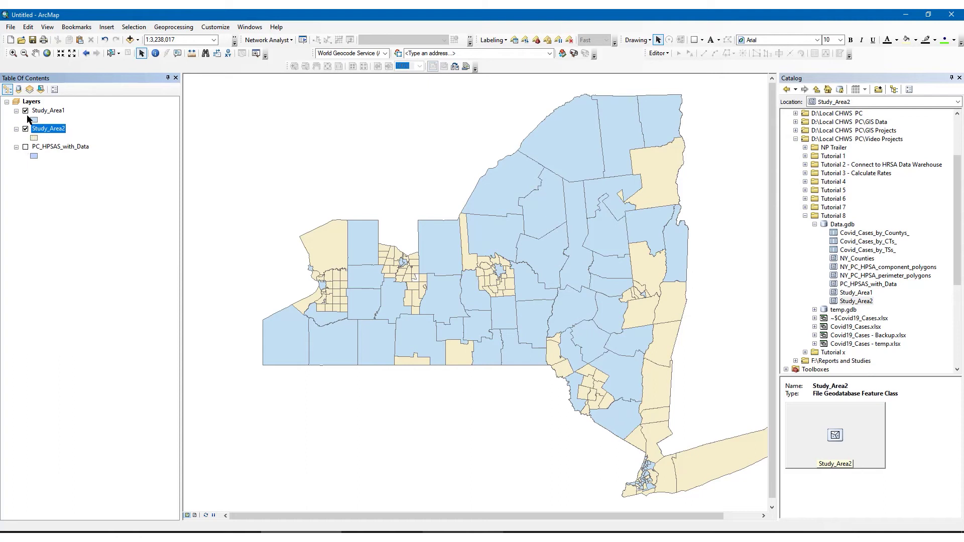
# Step: Toggle the visibility of Study_Area1 to compare its statewide coverage with Study_Area2, leaving Study_Area1 hidden
pyautogui.click(26, 111)
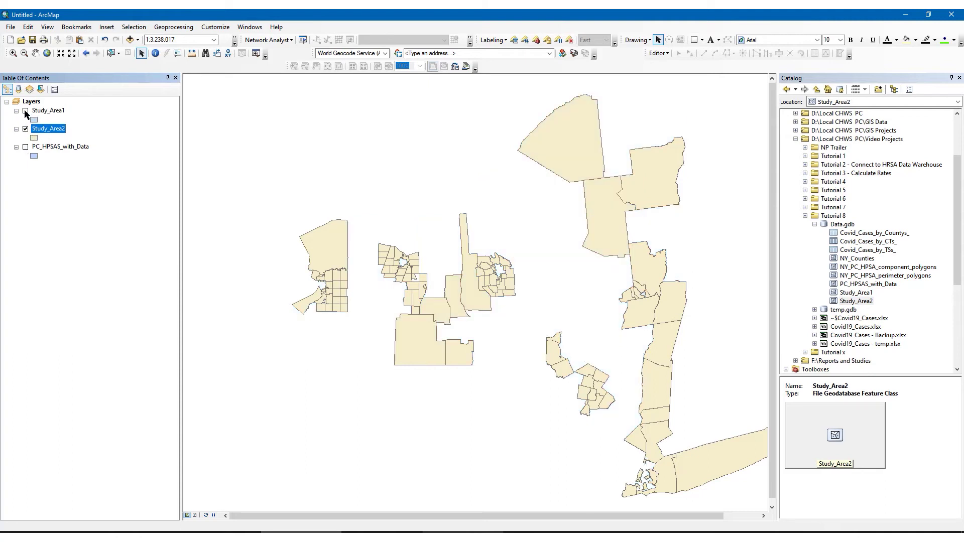
pyautogui.click(25, 111)
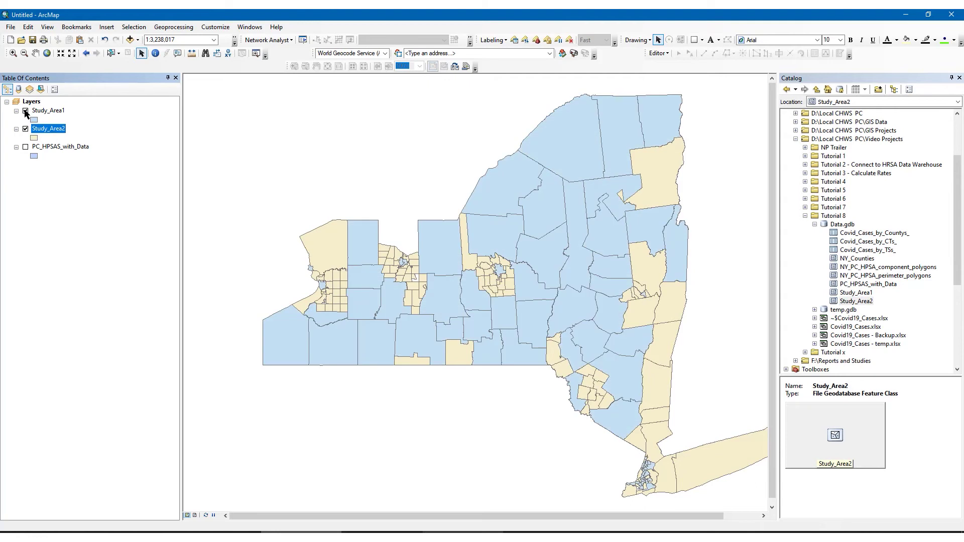
pyautogui.keyDown('ctrl'); pyautogui.click(25, 111); pyautogui.keyUp('ctrl')
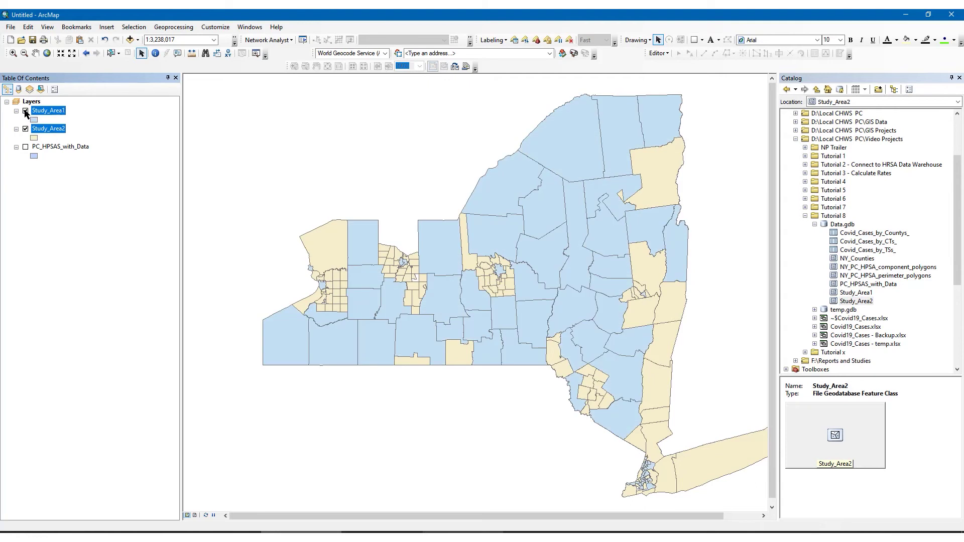
# Step: Examine how Study_Area1 and Study_Area2 fit together around New York City at 1:600,000, toggling each layer and leaving both visible
pyautogui.click(12, 53)
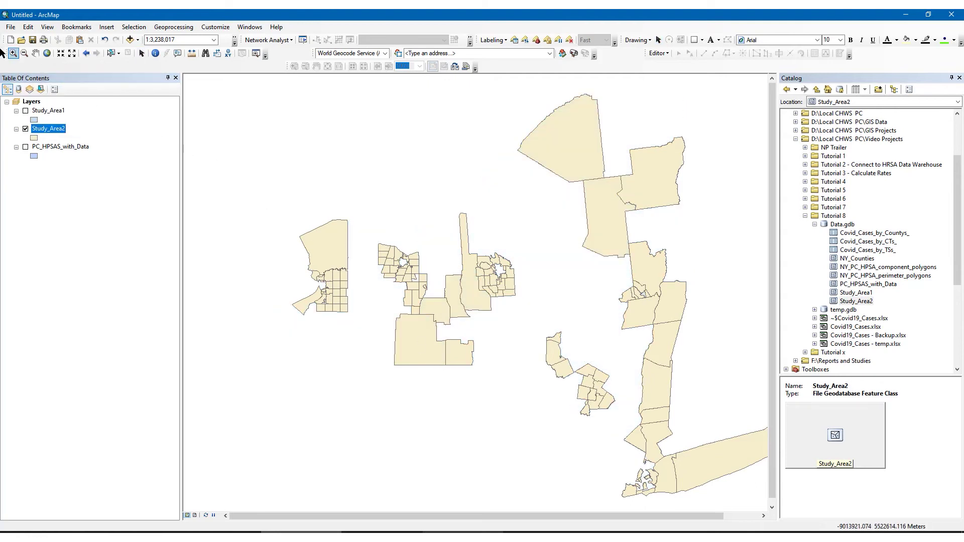
pyautogui.click(35, 53)
pyautogui.moveTo(651, 484); pyautogui.dragTo(587, 398)
pyautogui.scroll(-3, 587, 398)
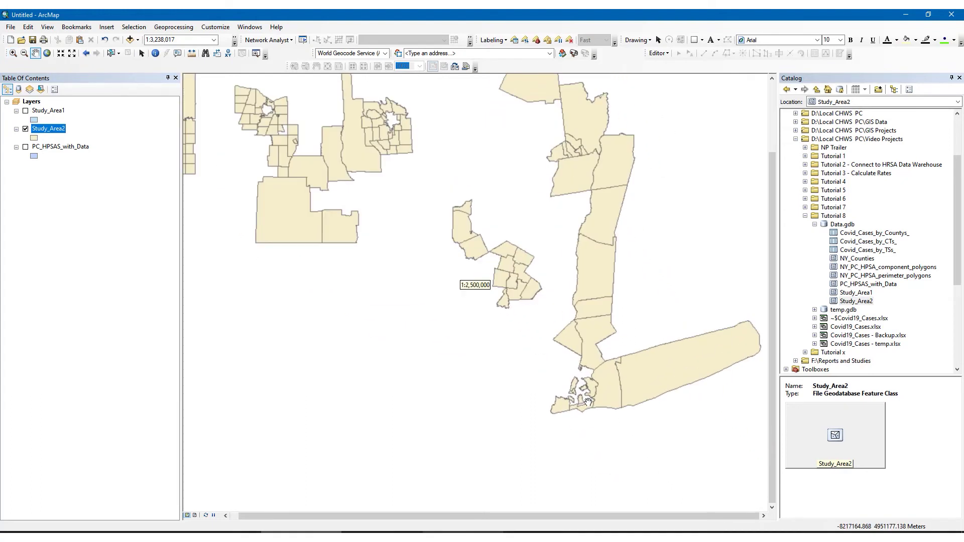
pyautogui.scroll(-5, 588, 402)
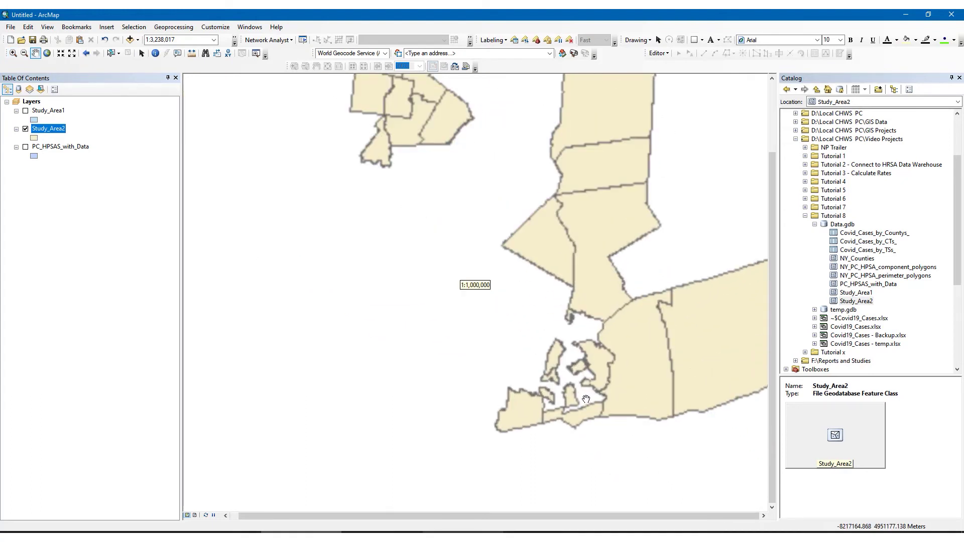
pyautogui.scroll(-1, 584, 394)
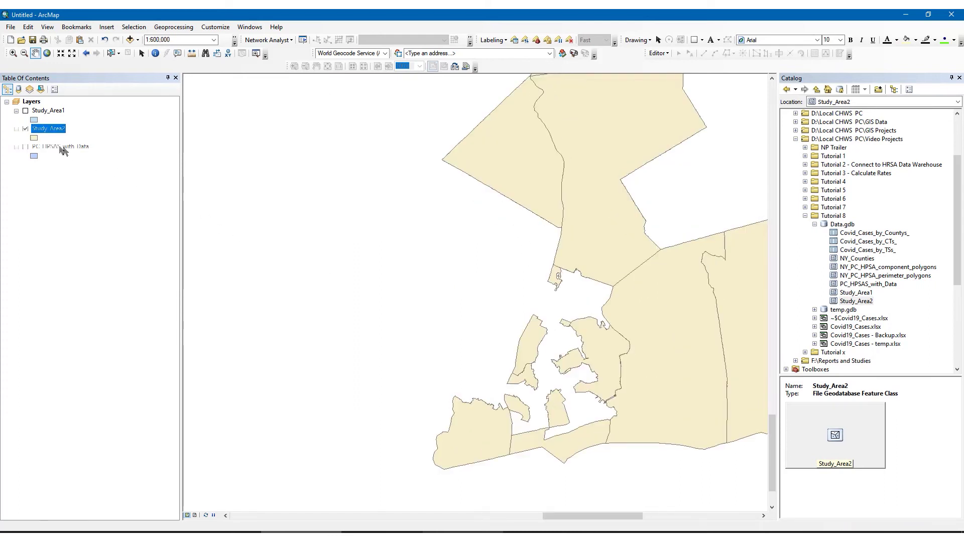
pyautogui.click(25, 111)
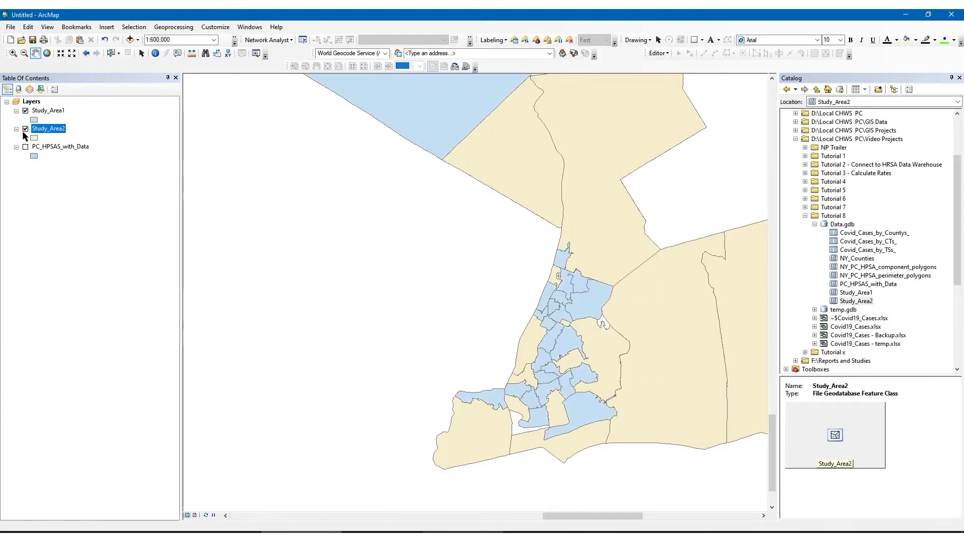
pyautogui.click(26, 129)
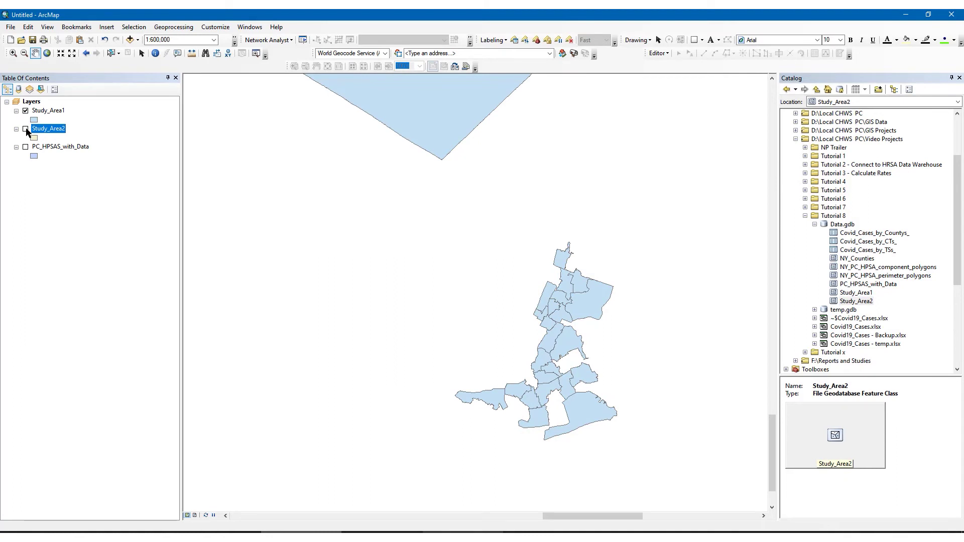
pyautogui.click(26, 129)
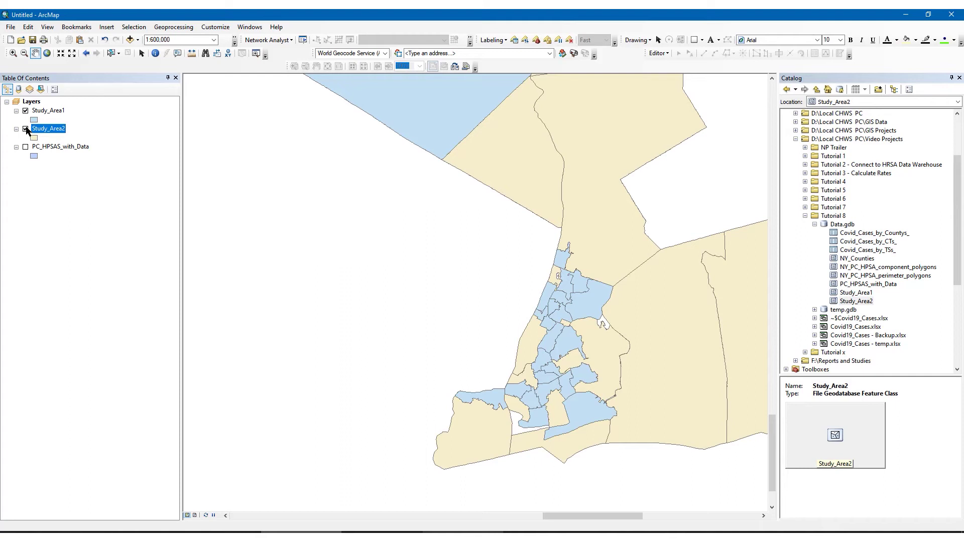
pyautogui.click(26, 112)
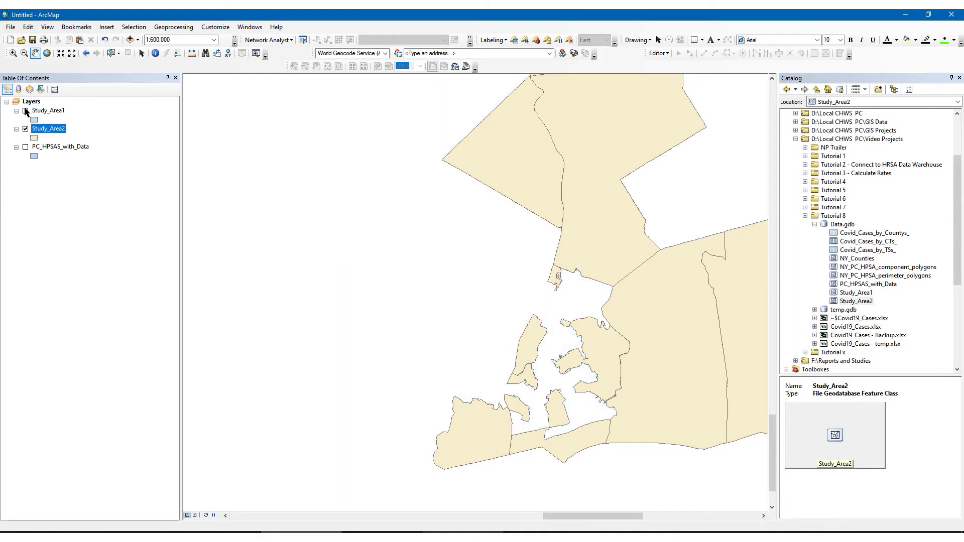
pyautogui.click(26, 111)
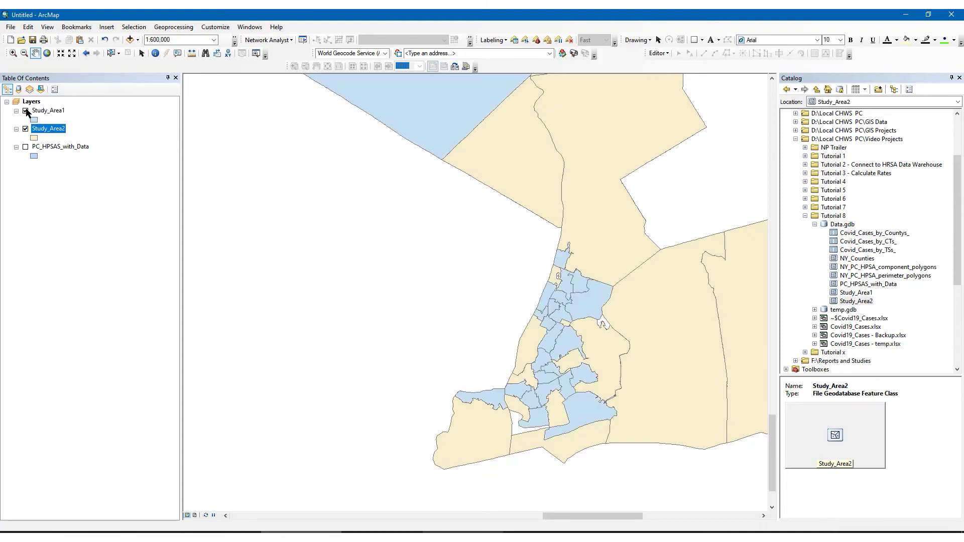